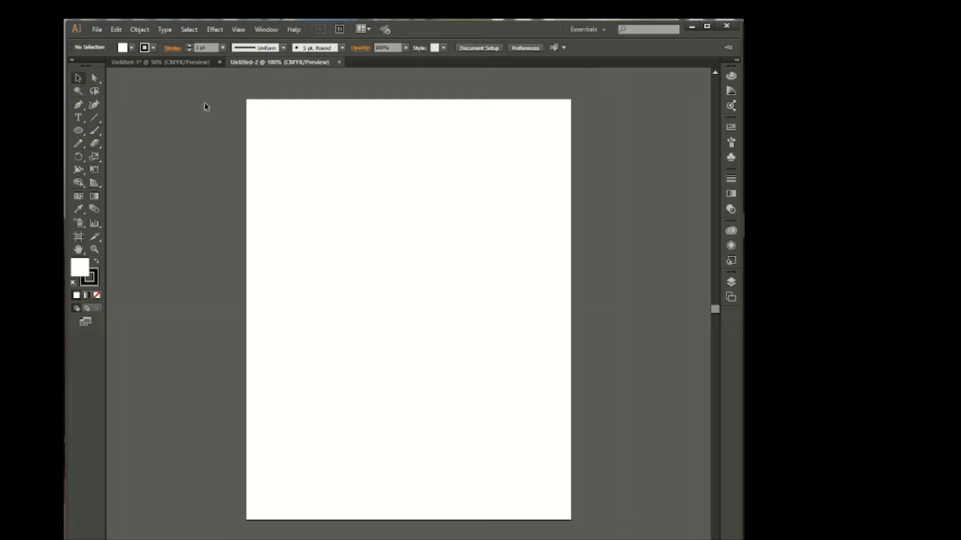
# Draw an oval on the page and remove its fill.
pyautogui.moveTo(415, 229); pyautogui.dragTo(420, 240)
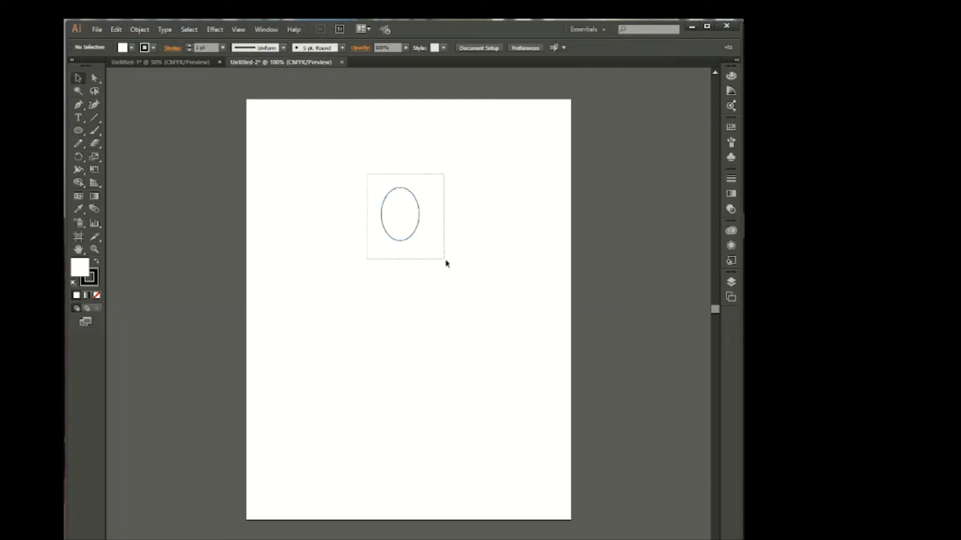
pyautogui.click(132, 47)
pyautogui.click(71, 64)
pyautogui.click(268, 167)
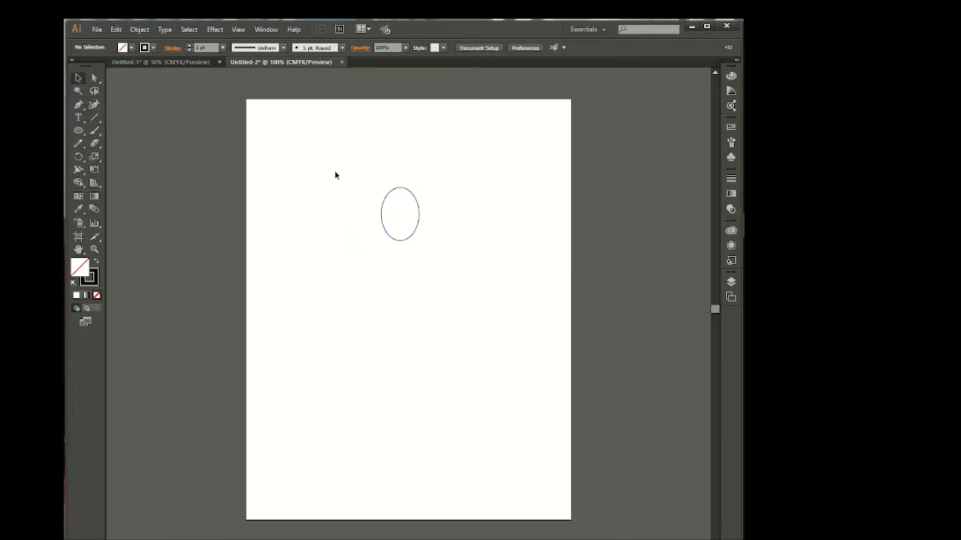
pyautogui.moveTo(382, 177)
pyautogui.mouseDown()
pyautogui.moveTo(424, 189)
pyautogui.moveTo(424, 179)
pyautogui.mouseUp()
# Enlarge the oval and draw a small circle below it.
pyautogui.click(340, 252)
pyautogui.press('l')
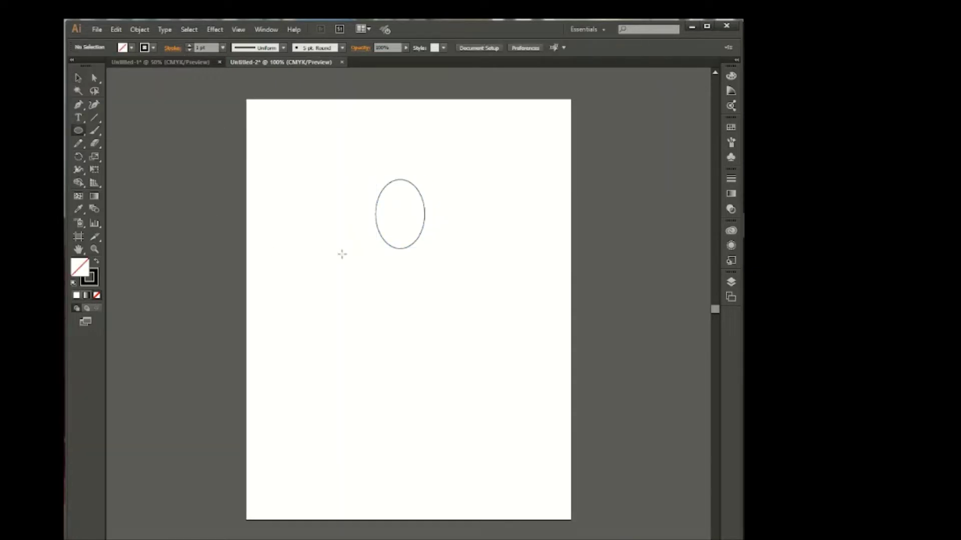
pyautogui.moveTo(380, 260); pyautogui.dragTo(409, 288)
pyautogui.press('v')
pyautogui.click(399, 190)
# Fill the oval green and the small circle dark blue.
pyautogui.click(131, 47)
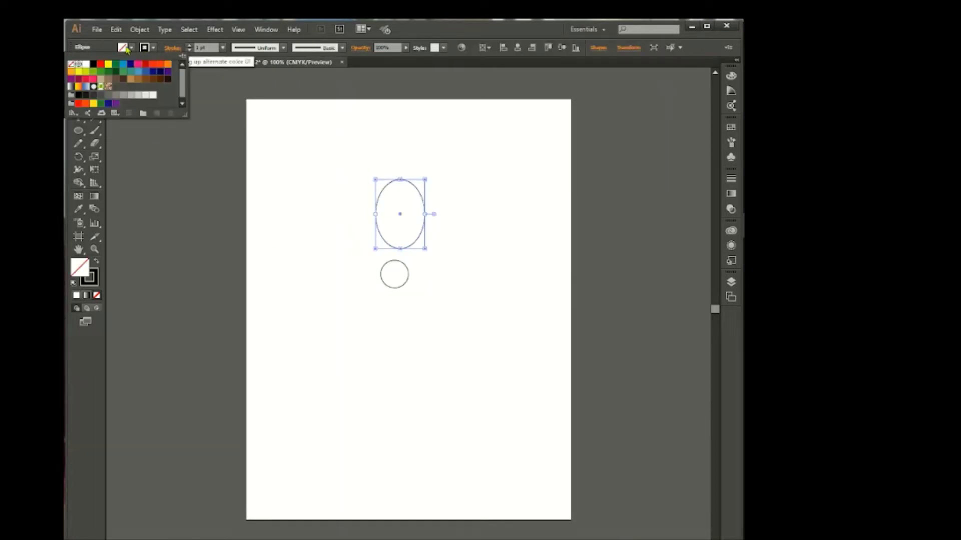
pyautogui.click(103, 79)
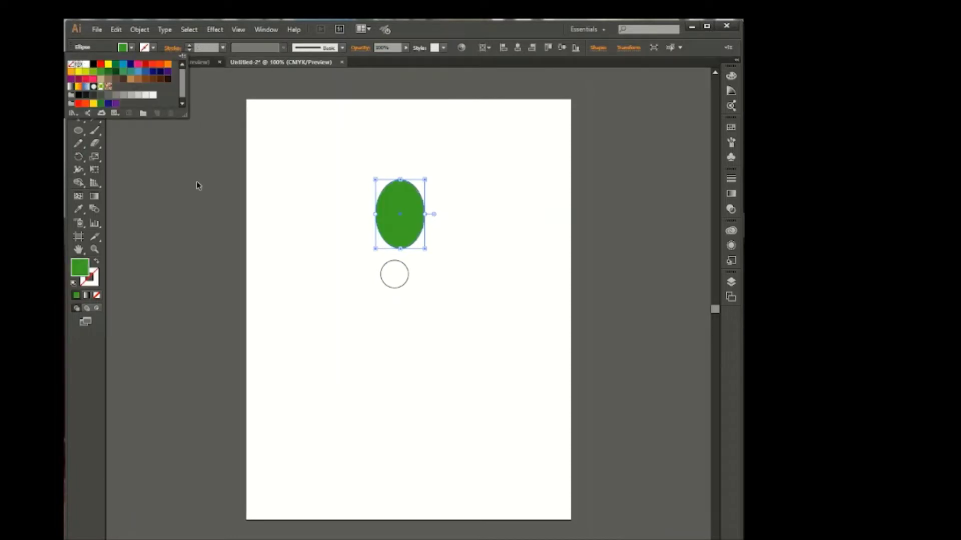
pyautogui.click(394, 261)
pyautogui.click(132, 47)
pyautogui.click(120, 50)
# Centre the oval and circle horizontally with the Align panel.
pyautogui.click(145, 82)
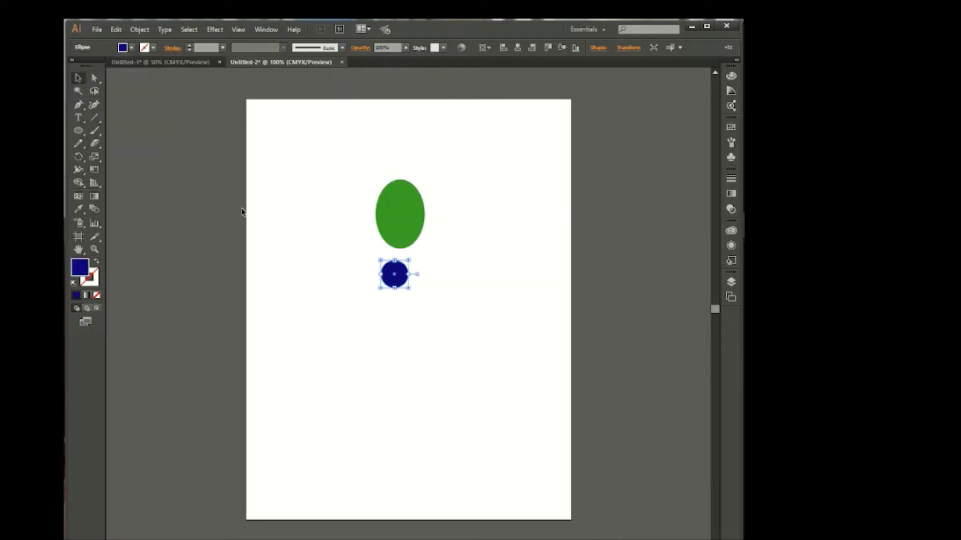
pyautogui.click(400, 210)
pyautogui.click(266, 29)
pyautogui.click(320, 156)
pyautogui.click(574, 109)
# Centre the blue circle and nudge it up against the oval.
pyautogui.click(396, 276)
pyautogui.click(573, 108)
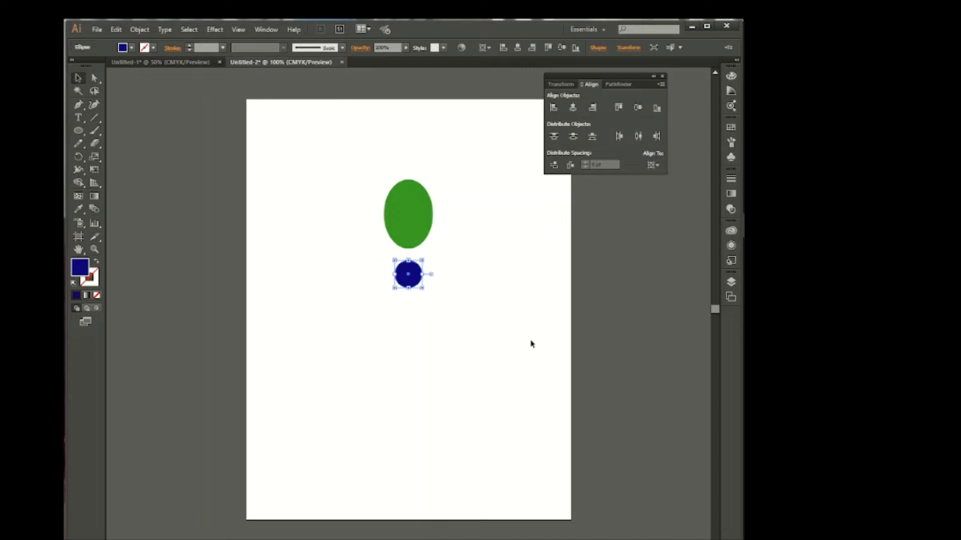
pyautogui.hotkey('shift', 'Up')
pyautogui.hotkey('shift', 'Up')
pyautogui.hotkey('shift', 'Up')
pyautogui.hotkey('shift', 'Up')
pyautogui.hotkey('shift', 'Up')
pyautogui.click(470, 336)
pyautogui.click(426, 210)
# Shorten the green oval from its top edge and zoom in on the figure.
pyautogui.moveTo(408, 180); pyautogui.dragTo(430, 215)
pyautogui.click(416, 250)
pyautogui.click(483, 273)
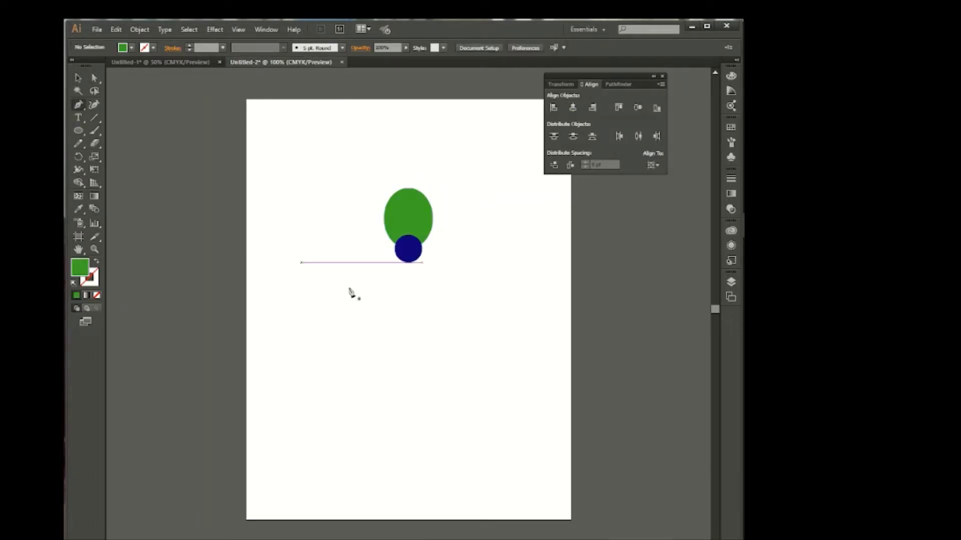
pyautogui.hotkey('ctrl', '=')
# Pen-draw an unfilled half-collar triangle beneath the blue circle.
pyautogui.moveTo(398, 278); pyautogui.dragTo(403, 298)
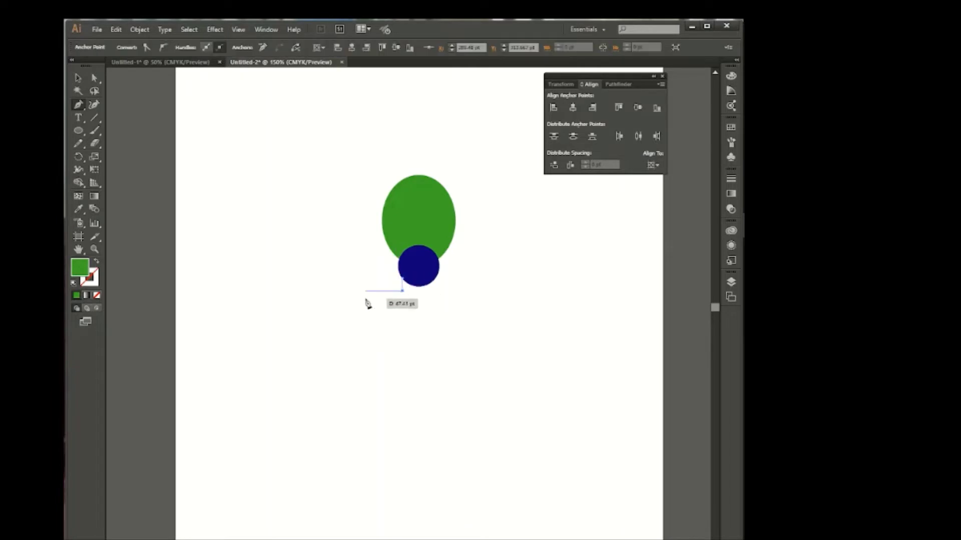
pyautogui.click(421, 337)
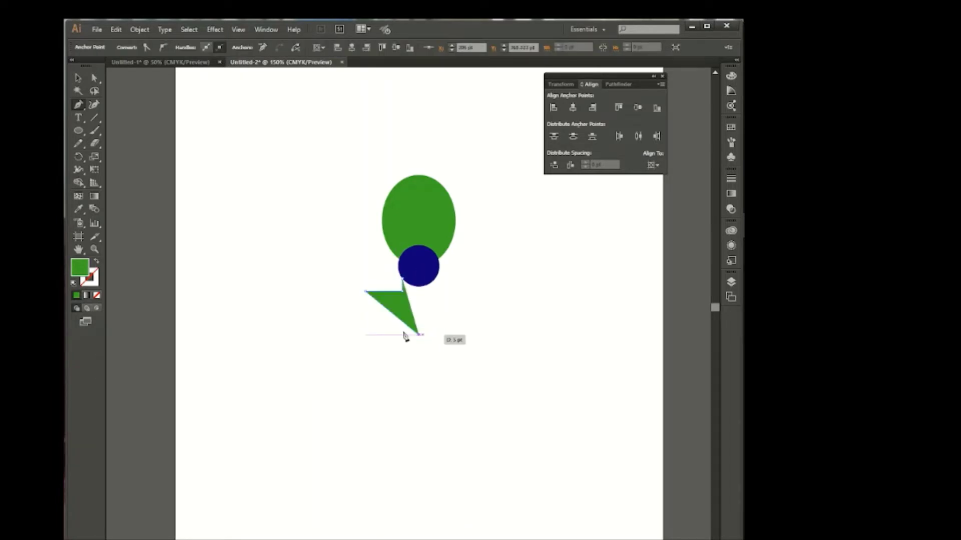
pyautogui.click(131, 47)
pyautogui.click(71, 64)
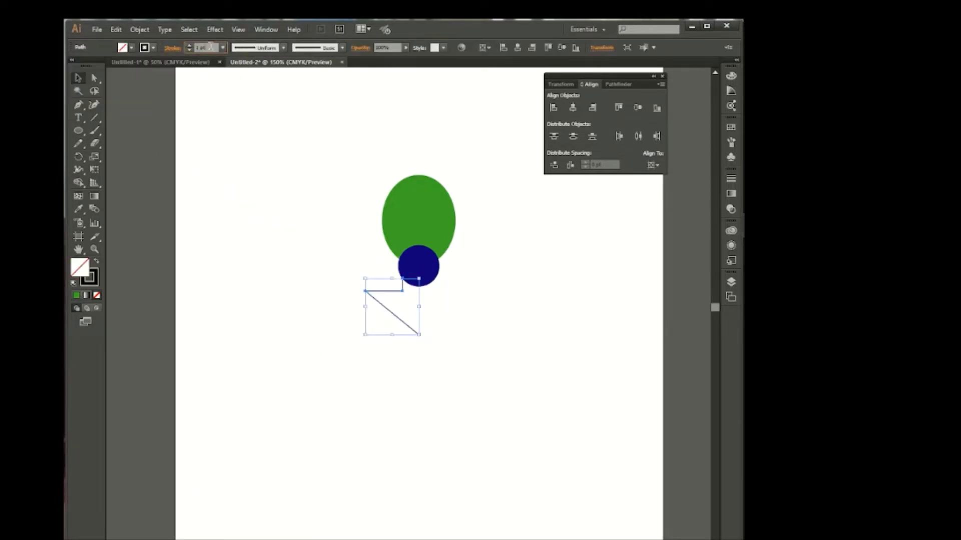
pyautogui.click(318, 326)
pyautogui.click(415, 329)
# Reflect a copy of the half-collar and shift it to the right.
pyautogui.rightClick(414, 322)
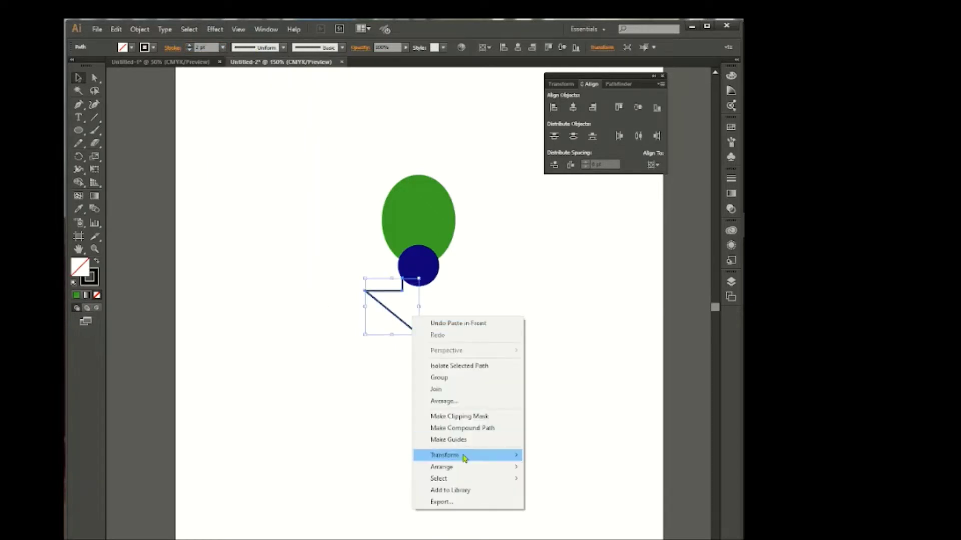
pyautogui.click(546, 493)
pyautogui.click(418, 364)
pyautogui.hotkey('shift', 'Right')
pyautogui.hotkey('shift', 'Right')
pyautogui.hotkey('shift', 'Right')
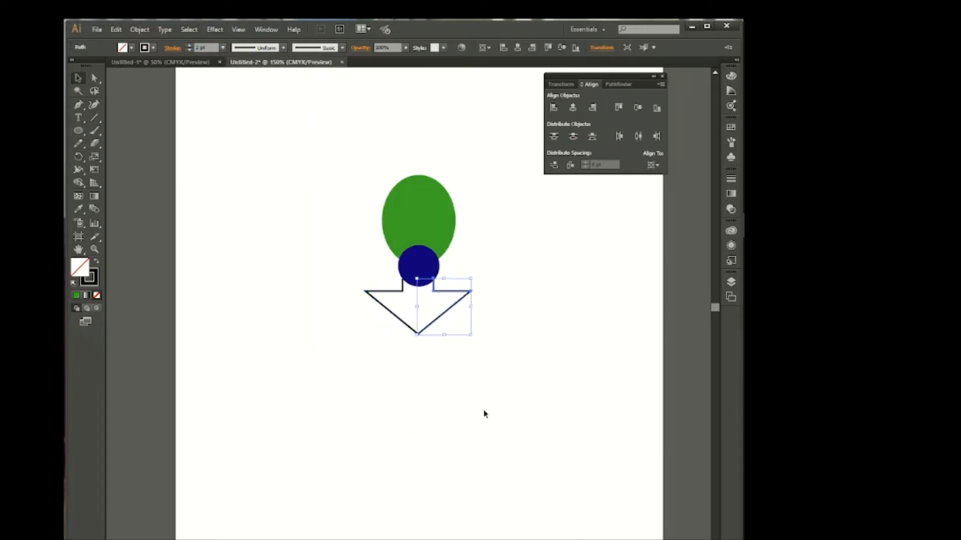
pyautogui.click(456, 337)
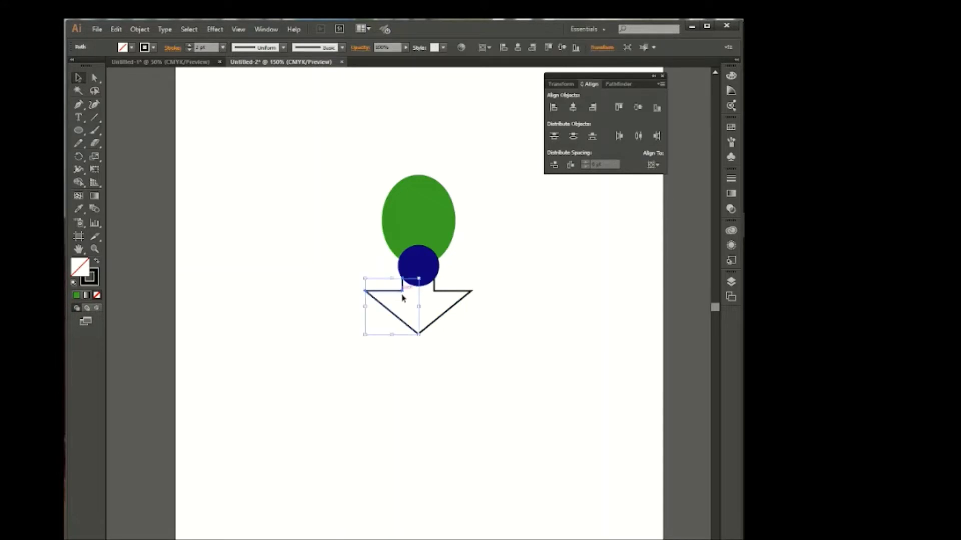
# Round both collar halves' corners with live corner controls.
pyautogui.moveTo(356, 289); pyautogui.dragTo(488, 345)
pyautogui.click(94, 77)
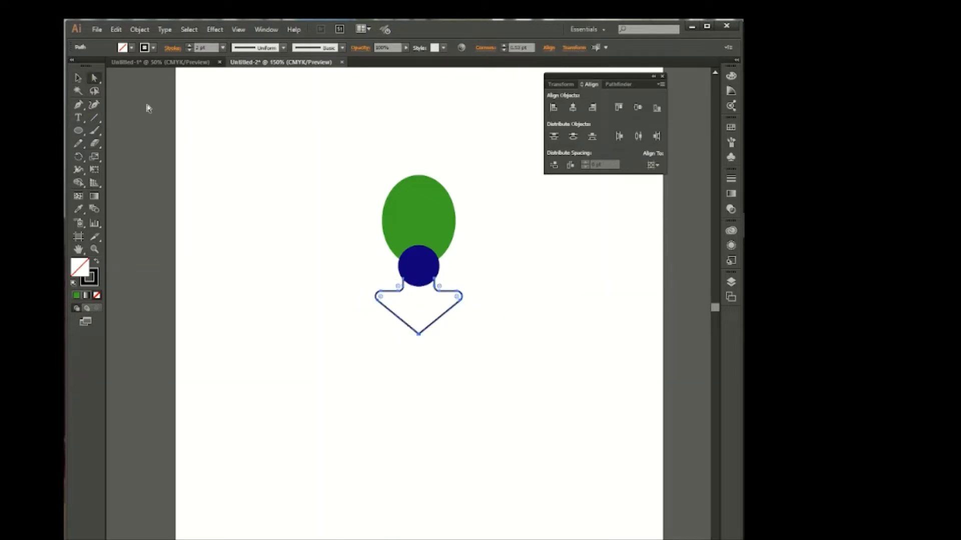
pyautogui.press('v')
pyautogui.click(266, 328)
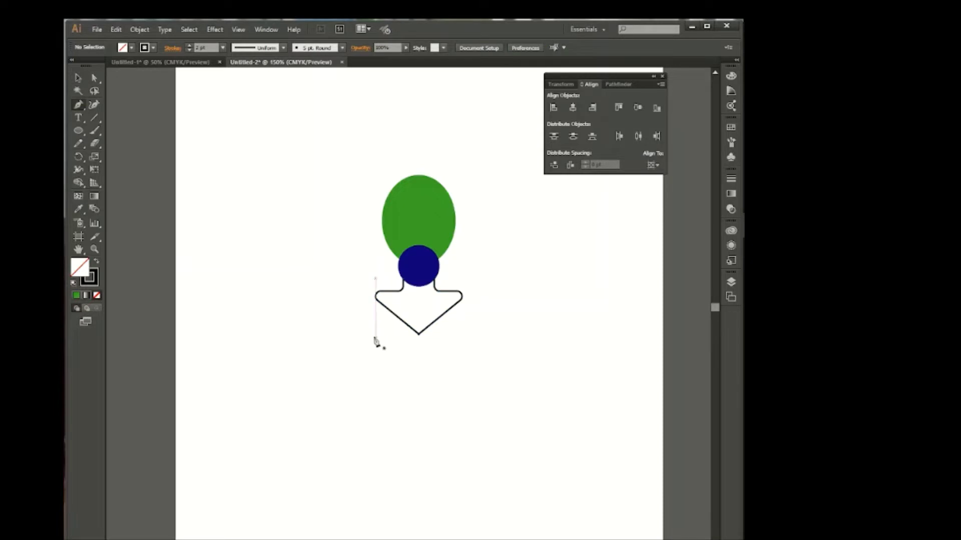
# Pen-draw the bodice outline and round its corners.
pyautogui.click(376, 336)
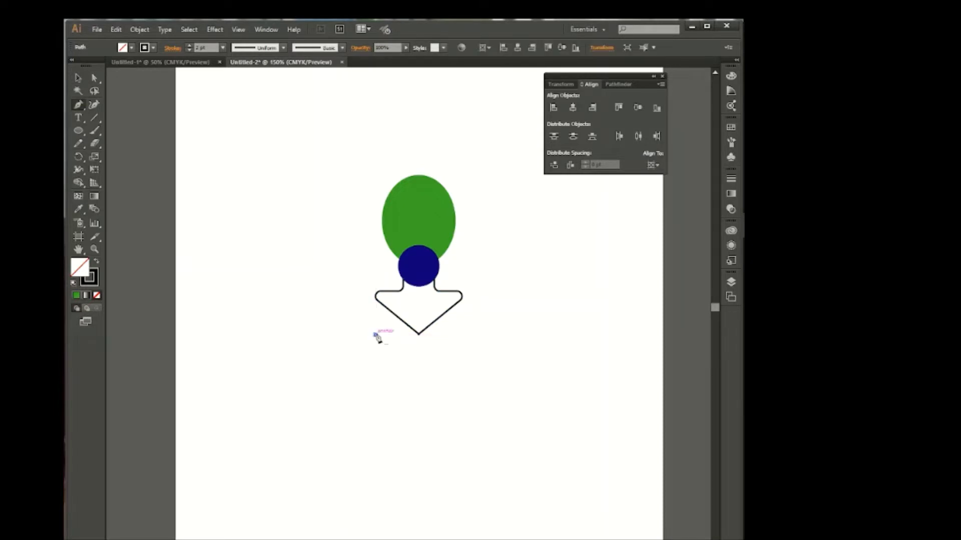
pyautogui.click(463, 335)
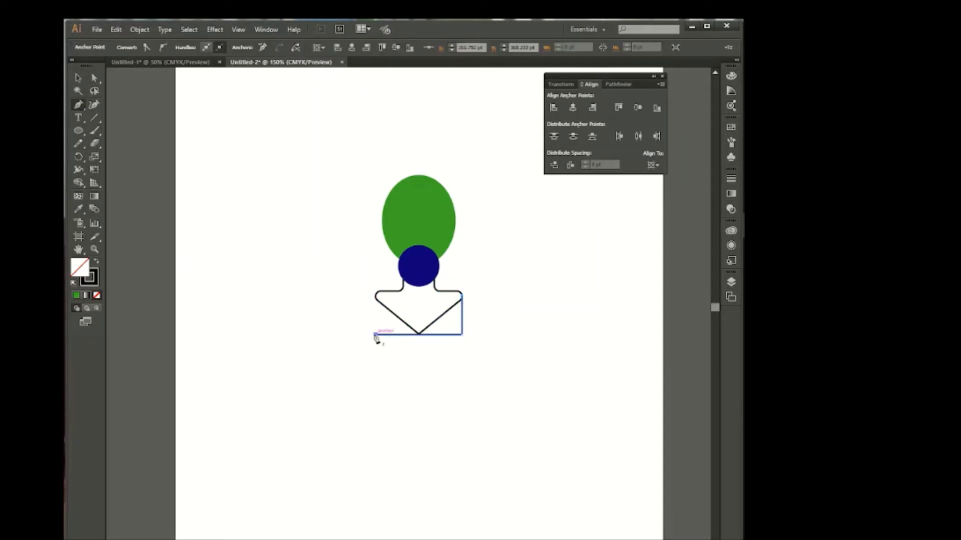
pyautogui.click(378, 298)
pyautogui.click(94, 78)
pyautogui.click(375, 315)
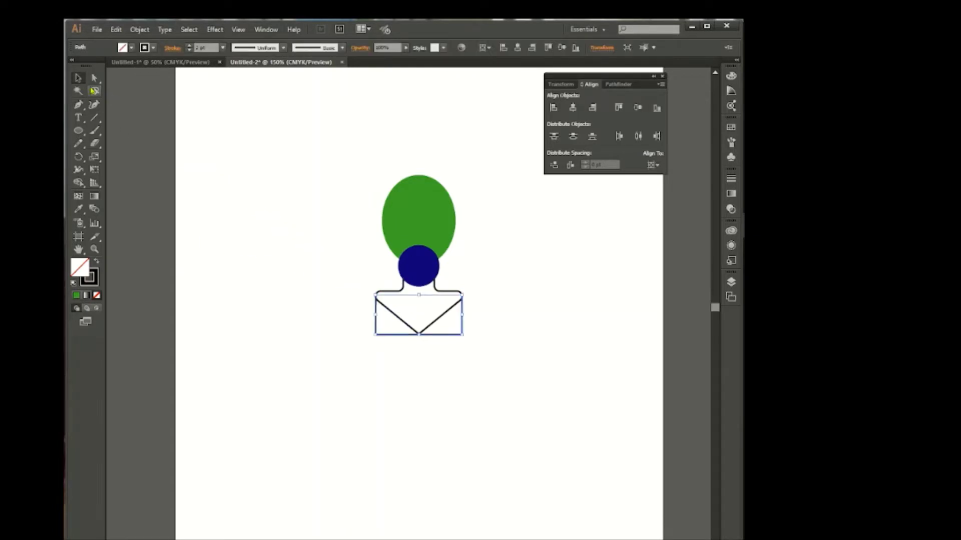
pyautogui.click(314, 331)
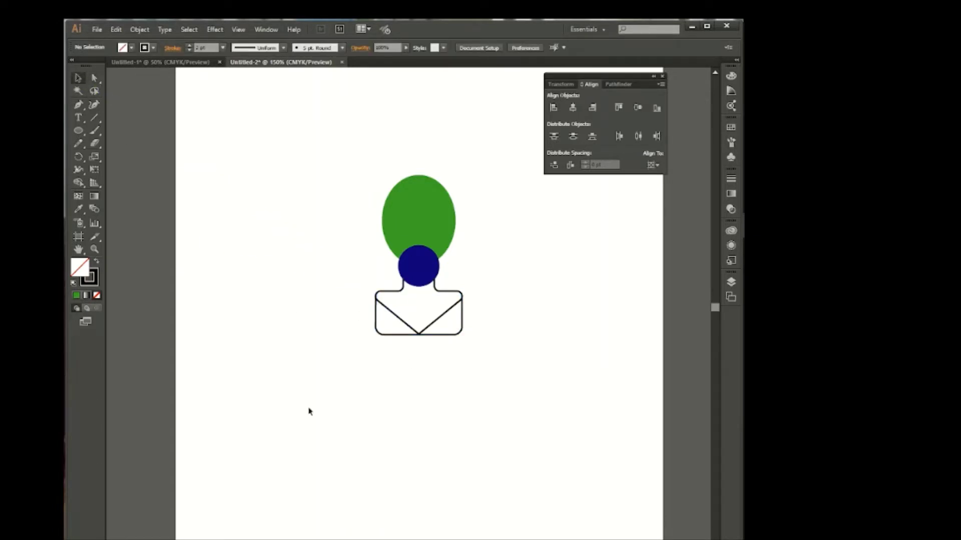
# Copy the short right-shoulder line onto the left shoulder.
pyautogui.hotkey('ctrl', '+')
pyautogui.hotkey('ctrl', '+')
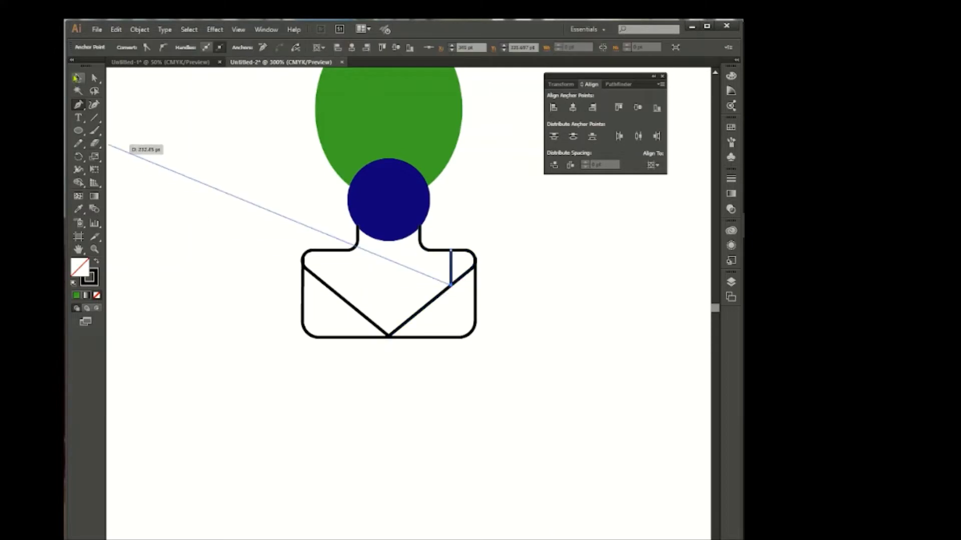
pyautogui.click(450, 273)
pyautogui.moveTo(429, 273); pyautogui.dragTo(326, 272)
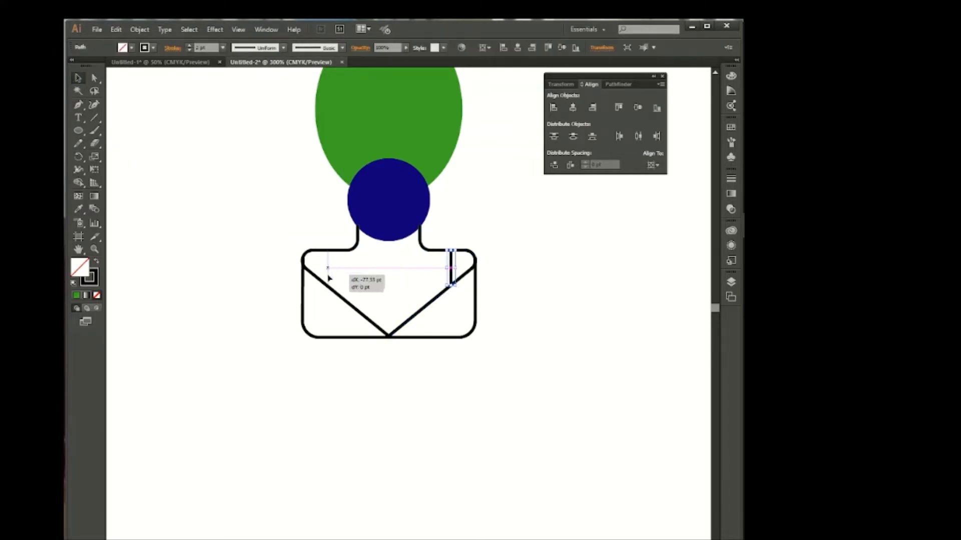
pyautogui.click(386, 409)
pyautogui.hotkey('ctrl', '-')
# Draw a slanted line down from the bodice bottom.
pyautogui.click(75, 105)
pyautogui.scroll(-1, 439, 311)
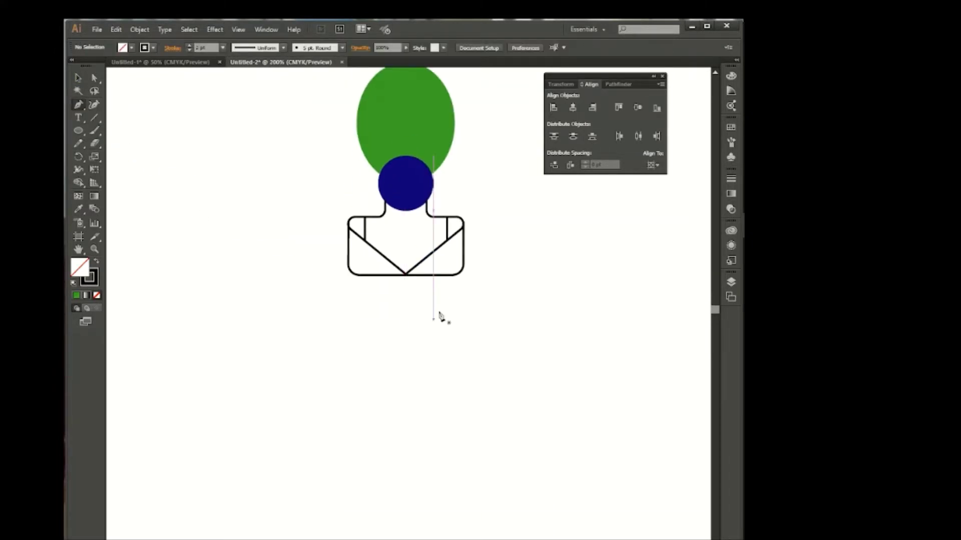
pyautogui.click(438, 275)
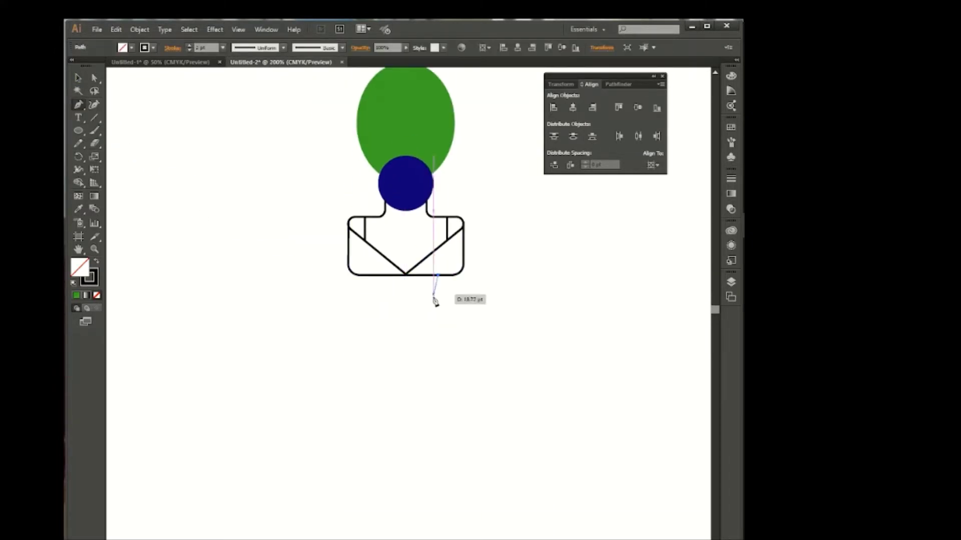
pyautogui.click(429, 328)
pyautogui.press('v')
# Reflect a vertical copy of the slanted line and move it right.
pyautogui.rightClick(431, 311)
pyautogui.click(560, 491)
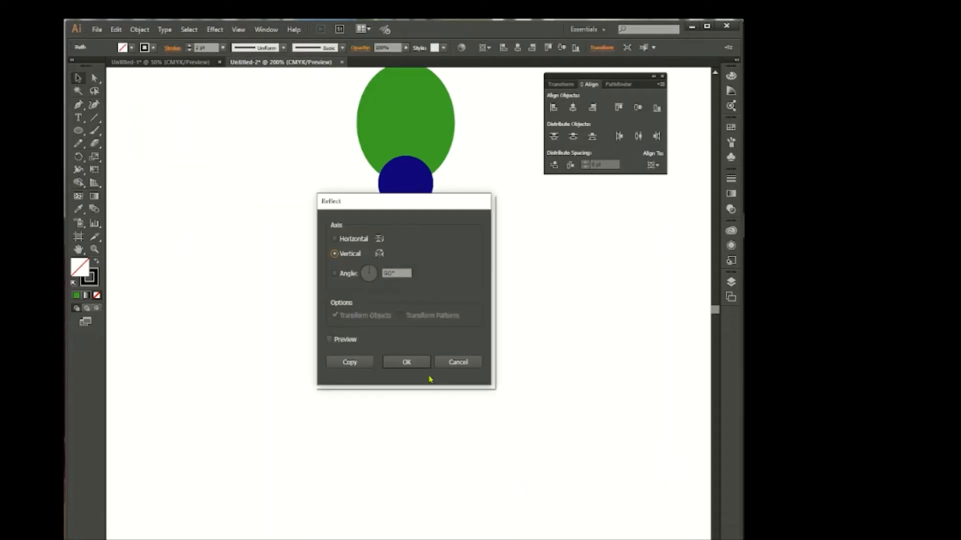
pyautogui.click(349, 362)
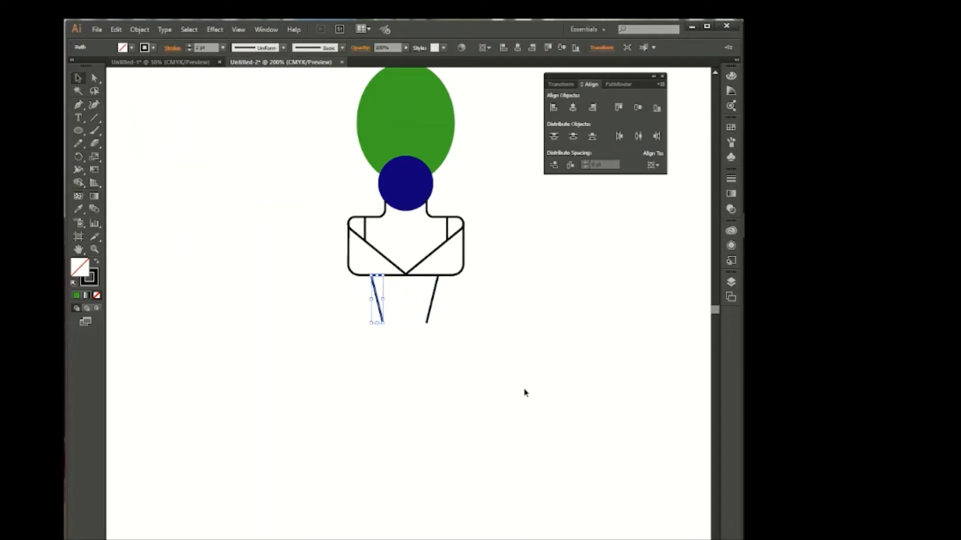
pyautogui.click(470, 354)
pyautogui.moveTo(432, 301); pyautogui.dragTo(438, 300)
pyautogui.click(491, 343)
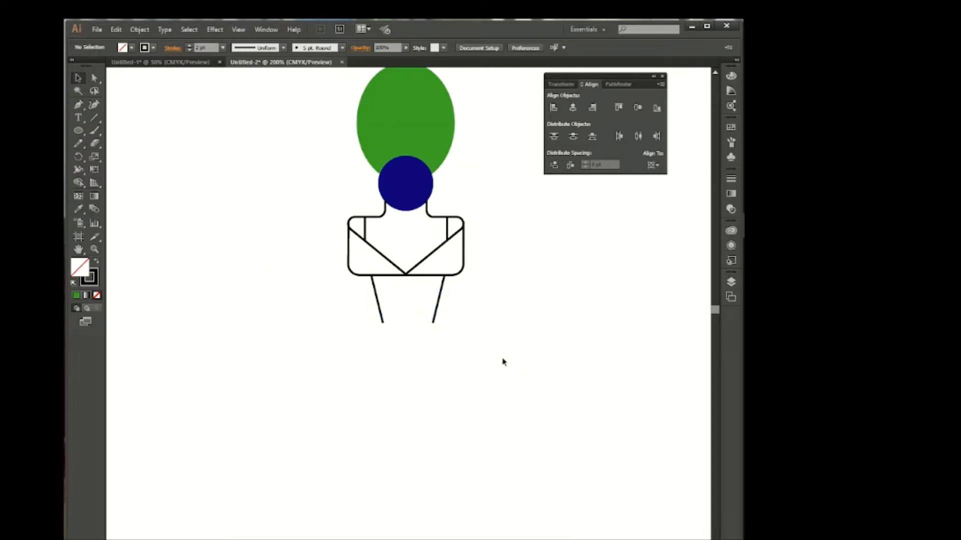
# Pen a zigzag from the left waist line's end across to the right line.
pyautogui.hotkey('ctrl', '+')
pyautogui.hotkey('ctrl', '+')
pyautogui.hotkey('ctrl', '+')
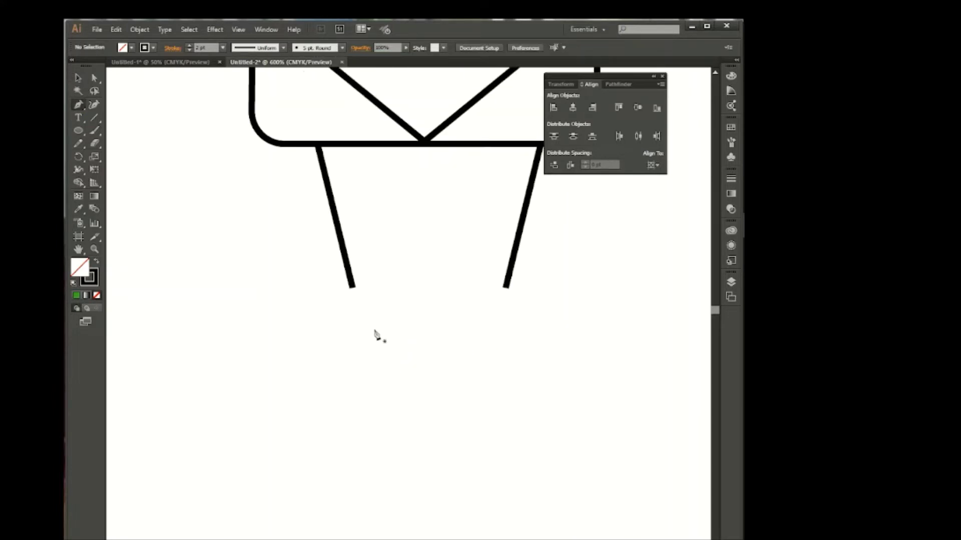
pyautogui.scroll(1, 365, 325)
pyautogui.click(353, 315)
pyautogui.click(371, 299)
pyautogui.click(379, 315)
pyautogui.click(397, 299)
pyautogui.click(403, 315)
pyautogui.click(420, 298)
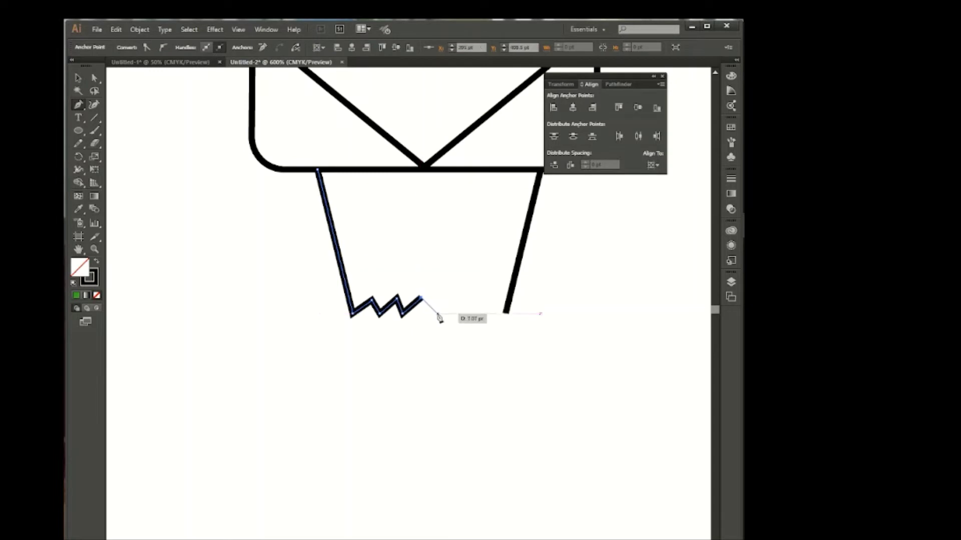
pyautogui.click(467, 314)
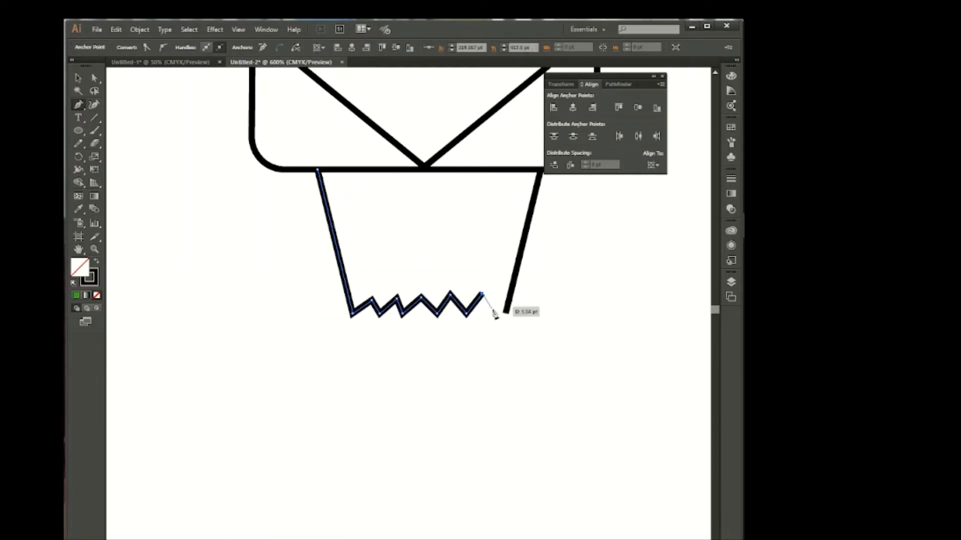
pyautogui.click(506, 314)
# Reposition zigzag anchor points with Direct Selection.
pyautogui.press('a')
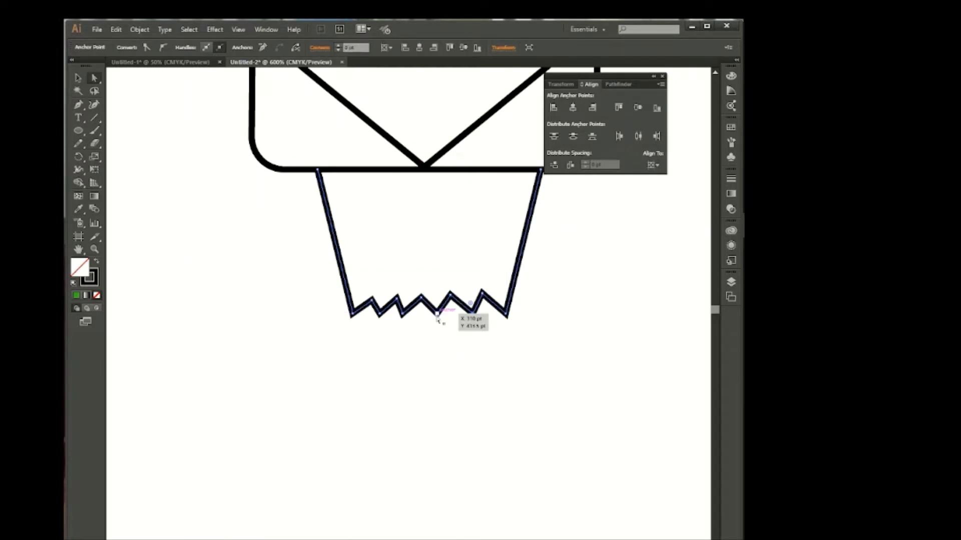
pyautogui.moveTo(403, 315); pyautogui.dragTo(404, 318)
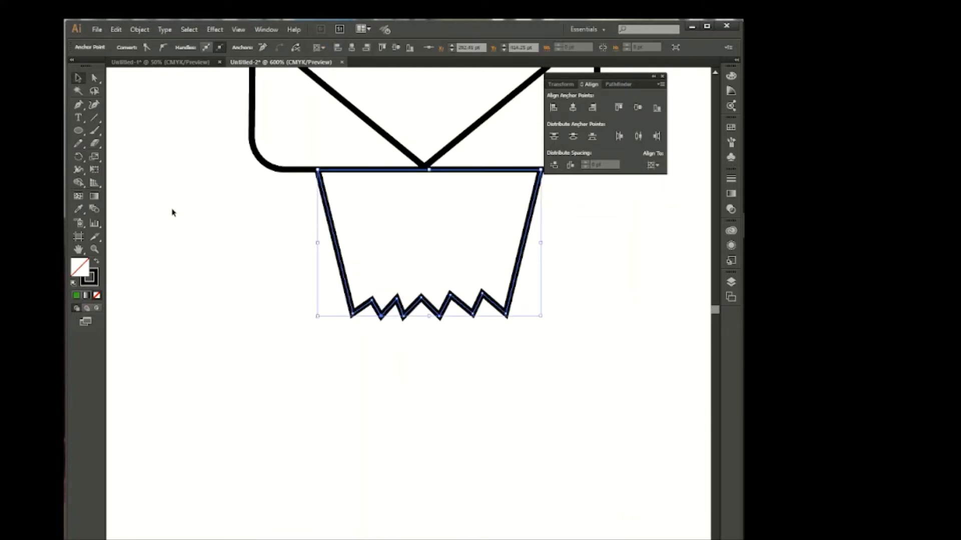
pyautogui.moveTo(472, 316); pyautogui.dragTo(410, 320)
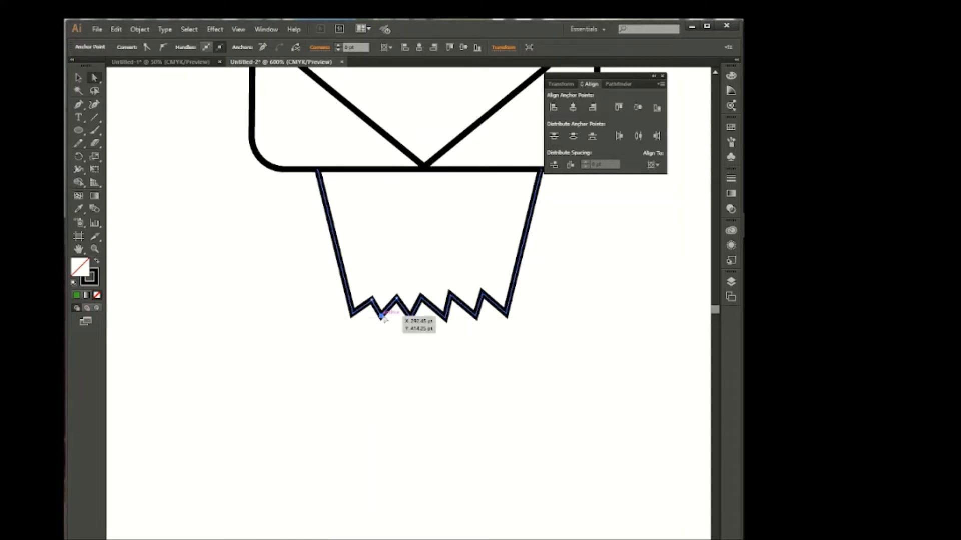
pyautogui.click(386, 371)
pyautogui.click(382, 317)
pyautogui.press('v')
pyautogui.click(302, 238)
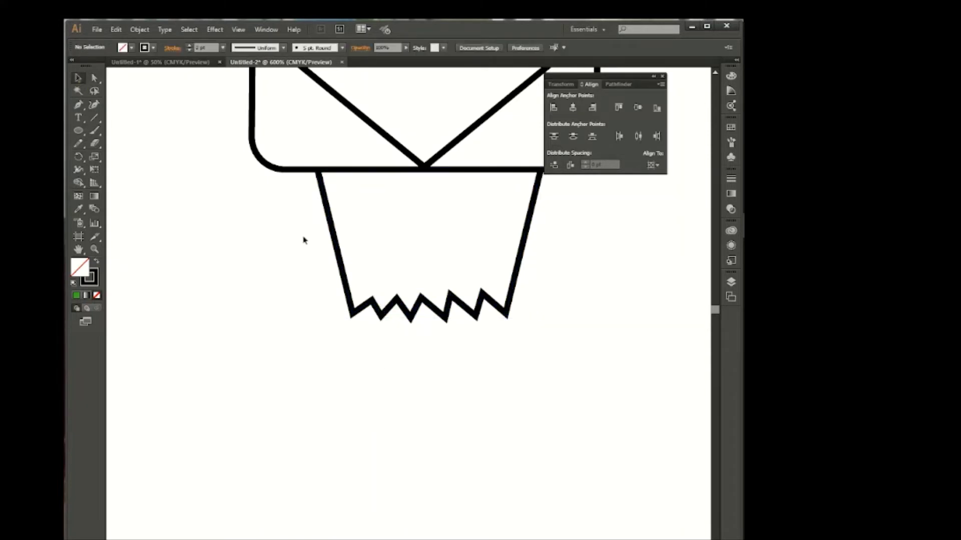
pyautogui.scroll(-3, 440, 367)
pyautogui.scroll(4, 436, 360)
# Redraw one zigzag dip shallower with the Pencil tool.
pyautogui.click(307, 291)
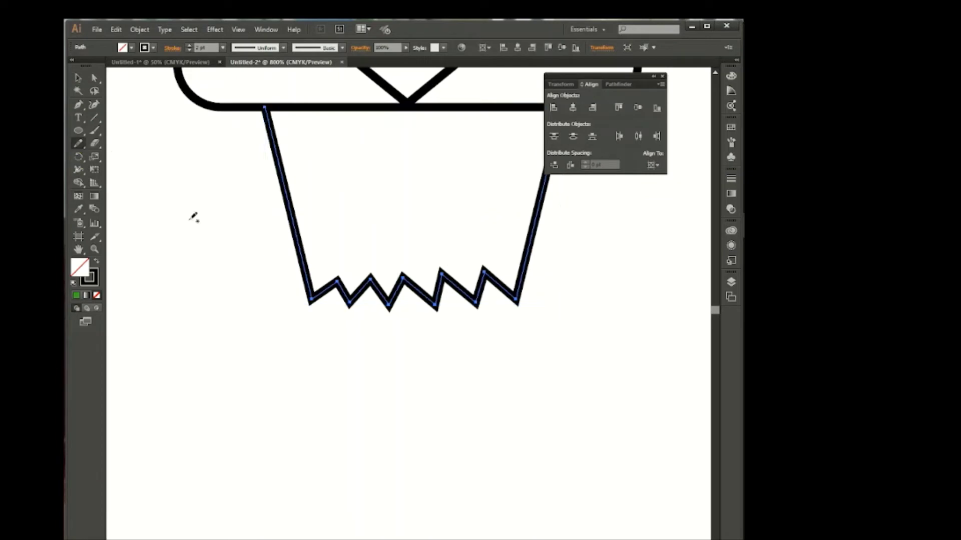
pyautogui.moveTo(78, 143); pyautogui.dragTo(107, 154)
pyautogui.moveTo(372, 283); pyautogui.dragTo(349, 306)
pyautogui.press('v')
pyautogui.click(438, 354)
pyautogui.hotkey('ctrl', '-')
pyautogui.hotkey('ctrl', '-')
pyautogui.hotkey('ctrl', '0')
# Pen three long pleat lines fanning down-left from the zigzag.
pyautogui.hotkey('ctrl', '+')
pyautogui.hotkey('ctrl', '+')
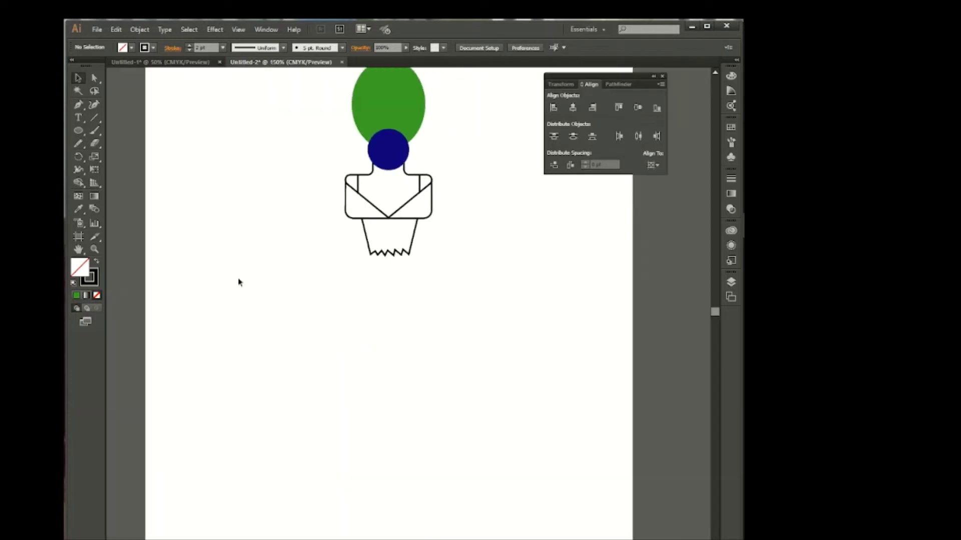
pyautogui.click(370, 255)
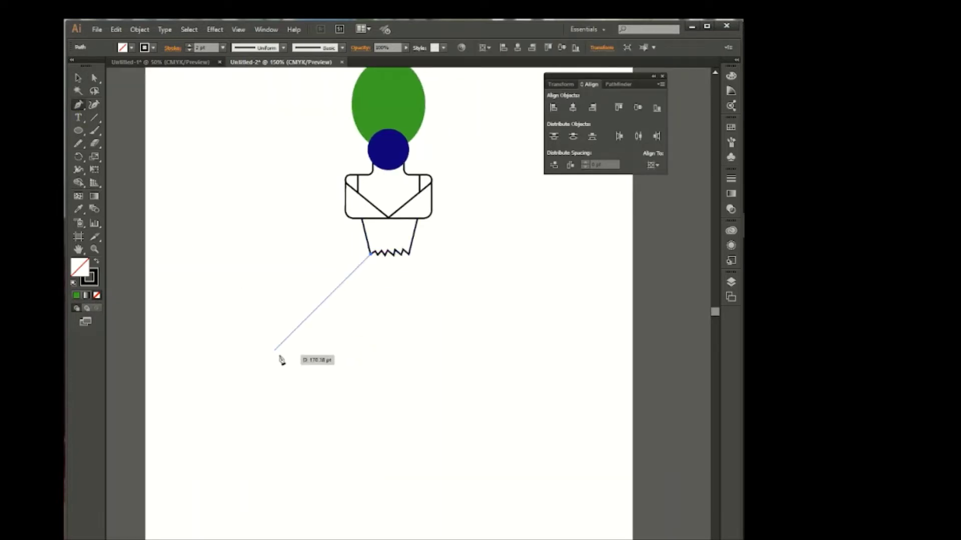
pyautogui.click(278, 347)
pyautogui.keyDown('ctrl'); pyautogui.click(236, 369); pyautogui.keyUp('ctrl')
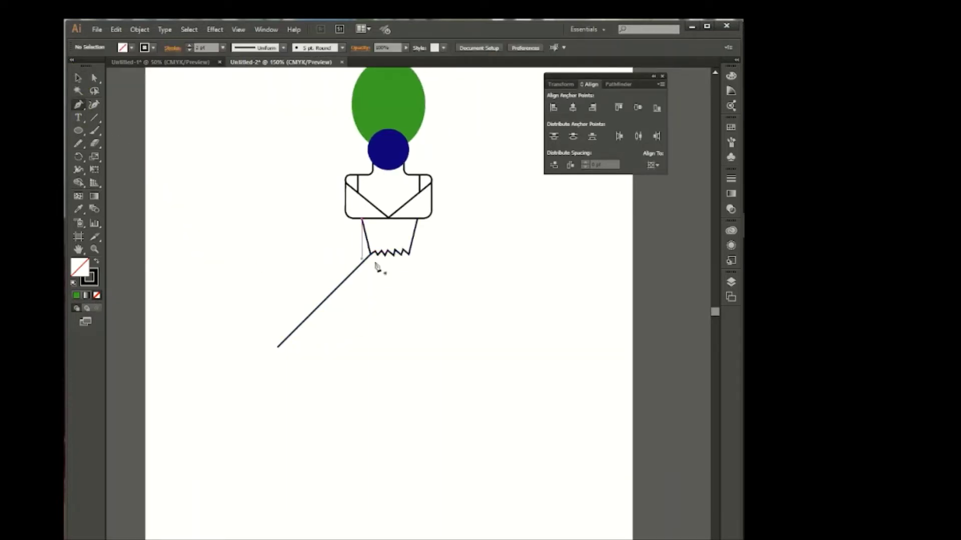
pyautogui.click(376, 253)
pyautogui.click(290, 376)
pyautogui.keyDown('ctrl'); pyautogui.click(151, 148); pyautogui.keyUp('ctrl')
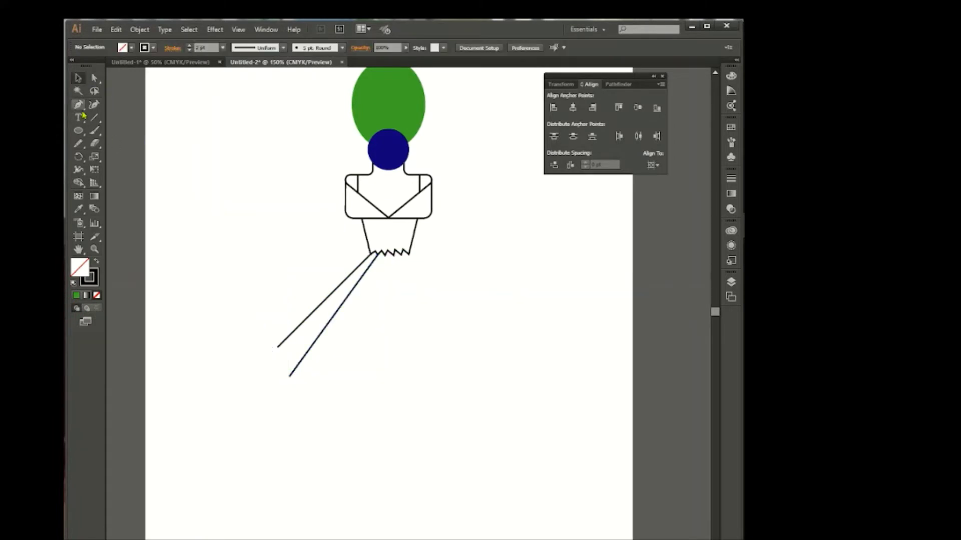
pyautogui.click(384, 254)
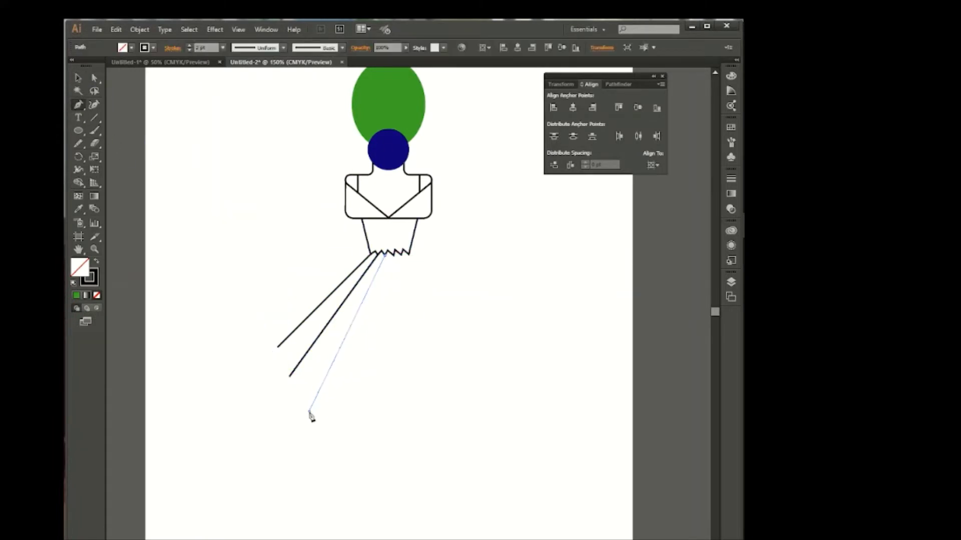
pyautogui.click(309, 412)
pyautogui.press('v')
# Reflect a copy of the three pleat lines and shift it right.
pyautogui.moveTo(221, 293); pyautogui.dragTo(386, 418)
pyautogui.rightClick(348, 337)
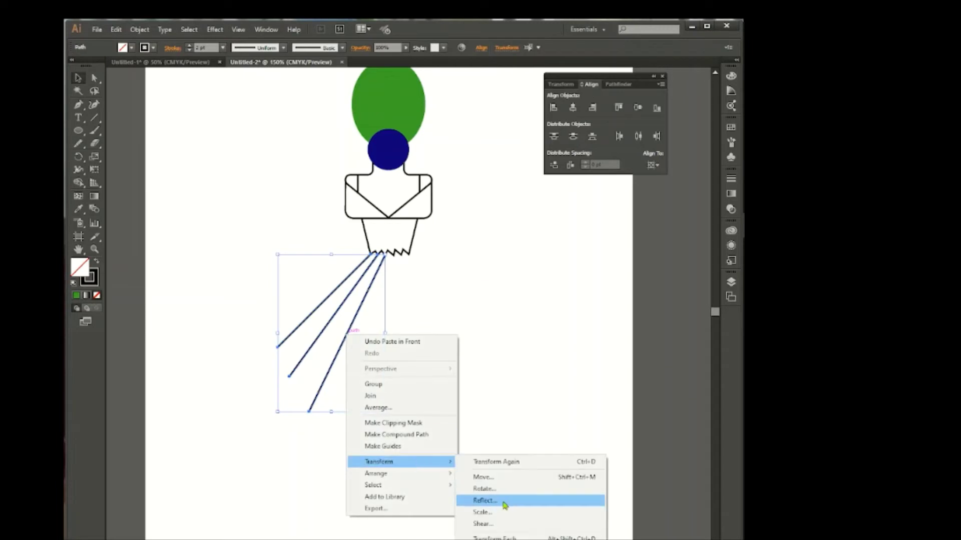
pyautogui.click(504, 500)
pyautogui.click(416, 365)
pyautogui.hotkey('shift', 'Right')
pyautogui.hotkey('shift', 'Right')
pyautogui.hotkey('shift', 'Right')
pyautogui.hotkey('shift', 'Right')
pyautogui.hotkey('shift', 'Right')
pyautogui.hotkey('shift', 'Right')
pyautogui.hotkey('shift', 'Right')
pyautogui.hotkey('shift', 'Right')
pyautogui.hotkey('shift', 'Right')
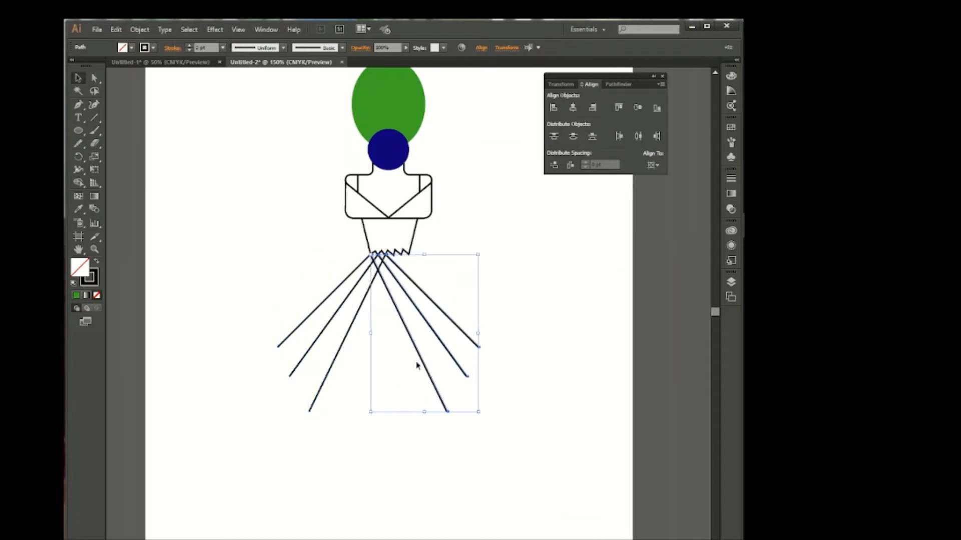
pyautogui.hotkey('ctrl', '+')
pyautogui.hotkey('ctrl', '+')
pyautogui.hotkey('ctrl', '+')
pyautogui.hotkey('ctrl', '+')
pyautogui.scroll(2, 461, 355)
# Curve a hem segment from the outer left pleat line to the next line's end.
pyautogui.click(418, 373)
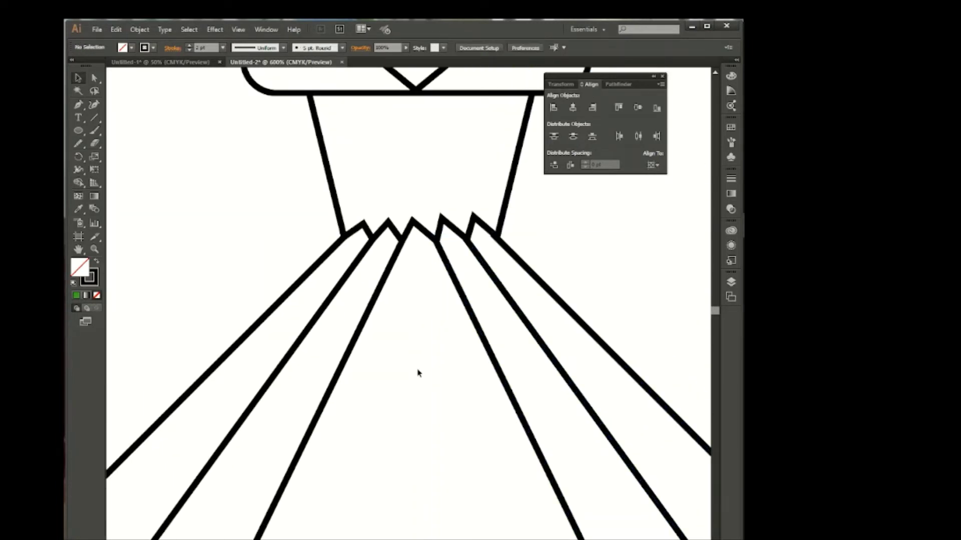
pyautogui.hotkey('ctrl', '-')
pyautogui.hotkey('ctrl', '-')
pyautogui.hotkey('ctrl', '-')
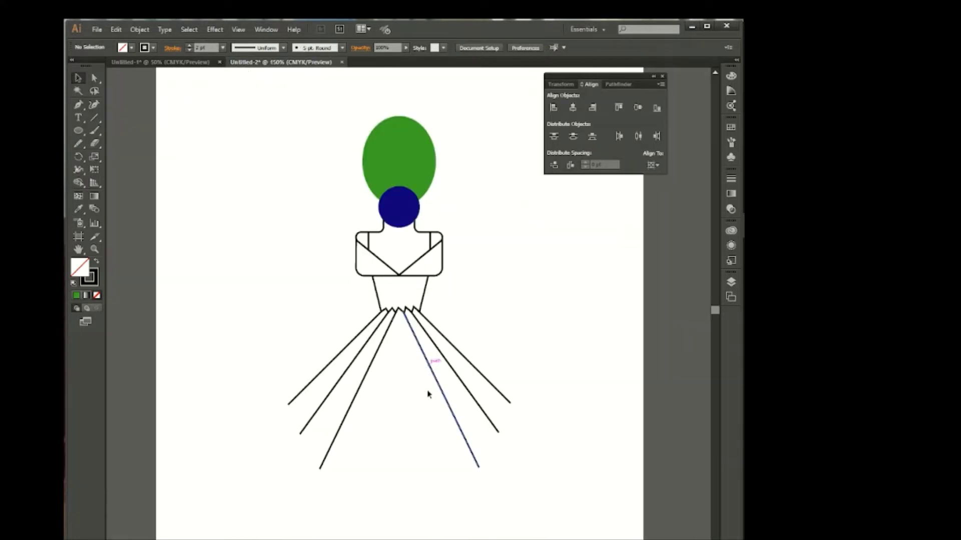
pyautogui.click(78, 104)
pyautogui.click(288, 340)
pyautogui.click(300, 370)
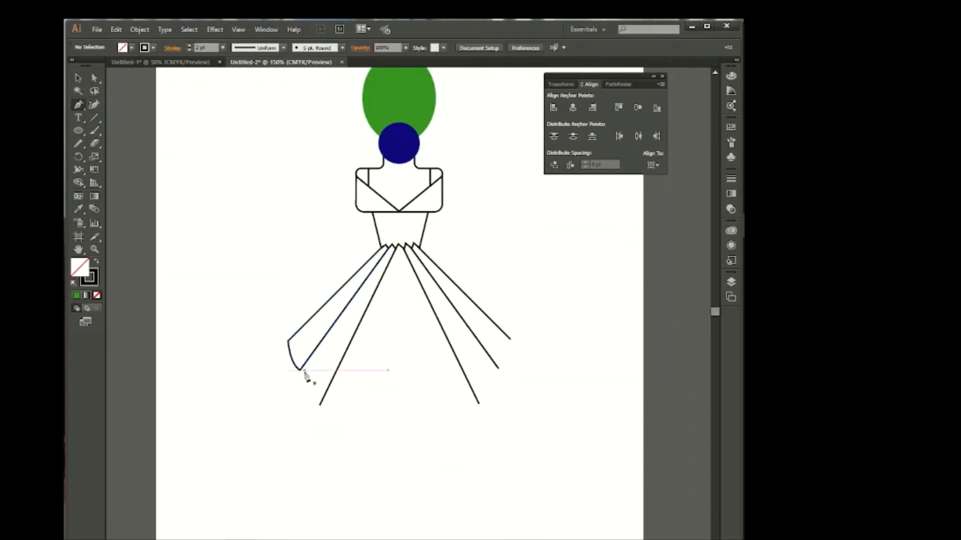
pyautogui.keyDown('ctrl'); pyautogui.click(340, 416); pyautogui.keyUp('ctrl')
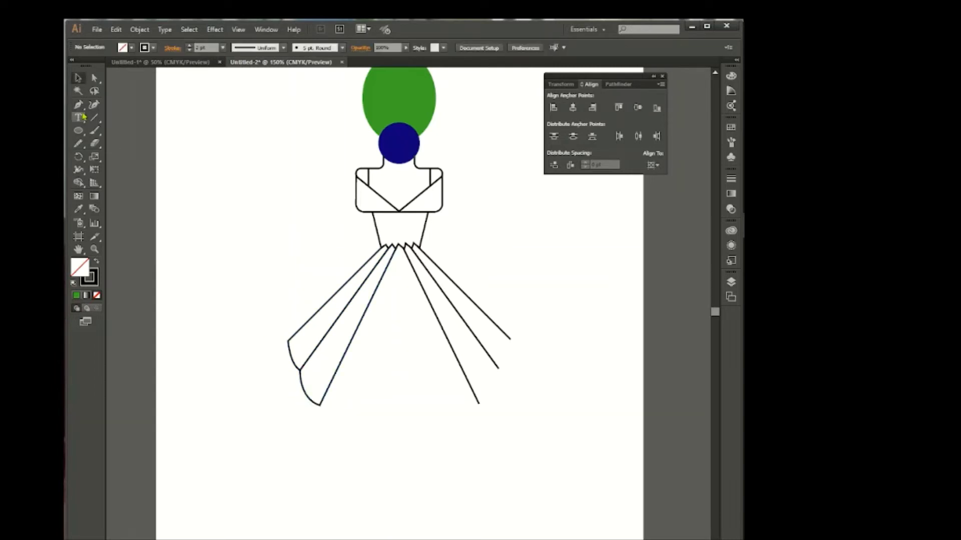
# Join the right-side pleat line ends with hem segments.
pyautogui.click(507, 336)
pyautogui.click(498, 368)
pyautogui.keyDown('ctrl'); pyautogui.click(491, 383); pyautogui.keyUp('ctrl')
pyautogui.click(479, 403)
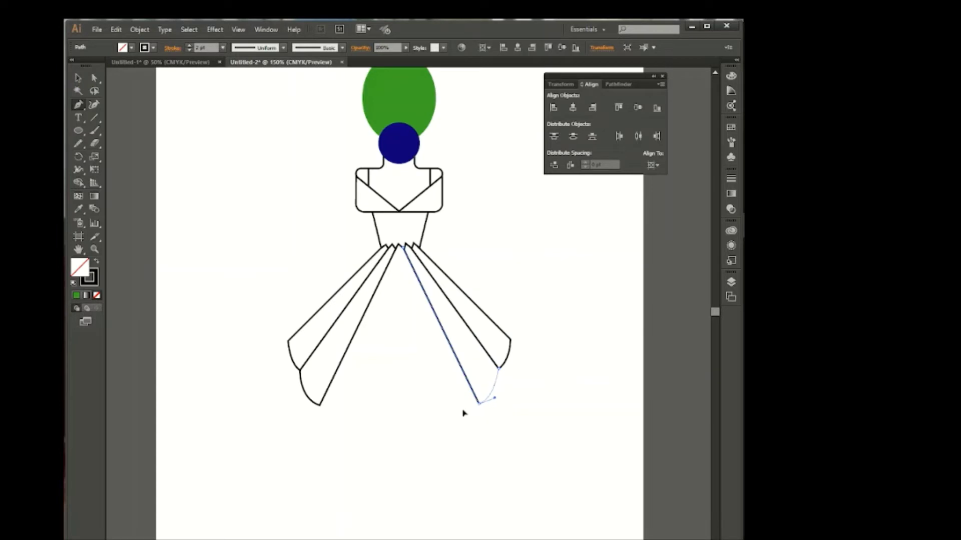
# Draw the bottom hem between the inner lines and bend it into a downward curve.
pyautogui.keyDown('ctrl'); pyautogui.click(338, 395); pyautogui.keyUp('ctrl')
pyautogui.click(319, 405)
pyautogui.moveTo(479, 403)
pyautogui.mouseDown()
pyautogui.moveTo(565, 347)
pyautogui.moveTo(570, 320)
pyautogui.mouseUp()
pyautogui.press('v')
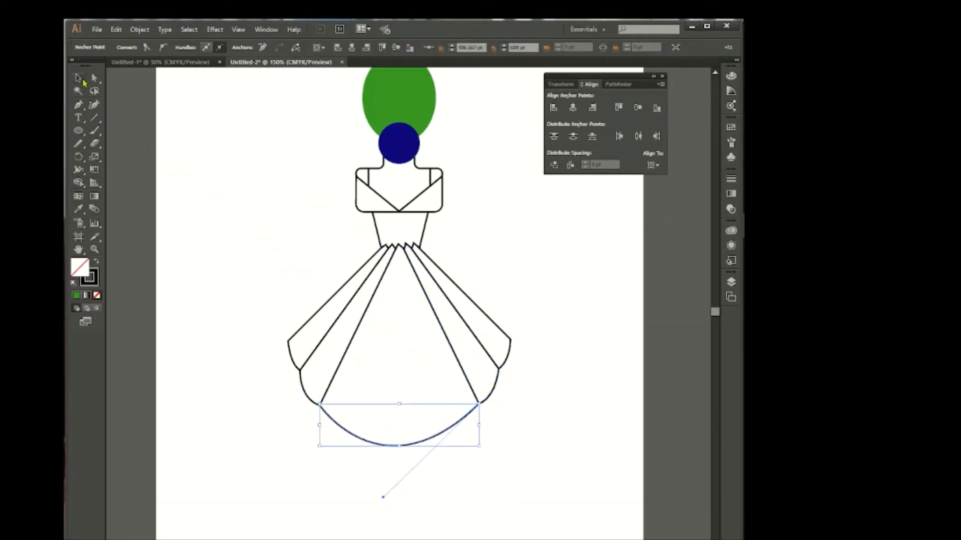
pyautogui.click(471, 468)
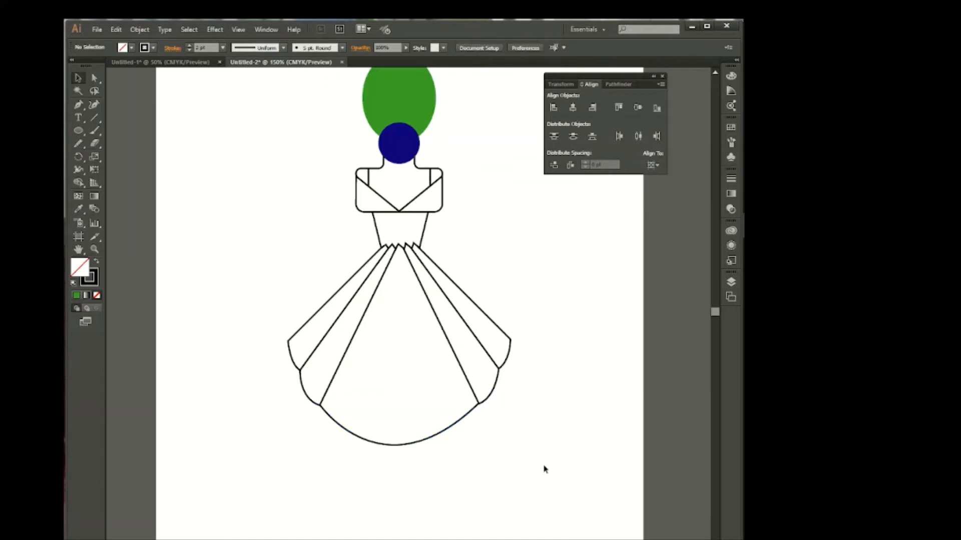
pyautogui.scroll(1, 345, 260)
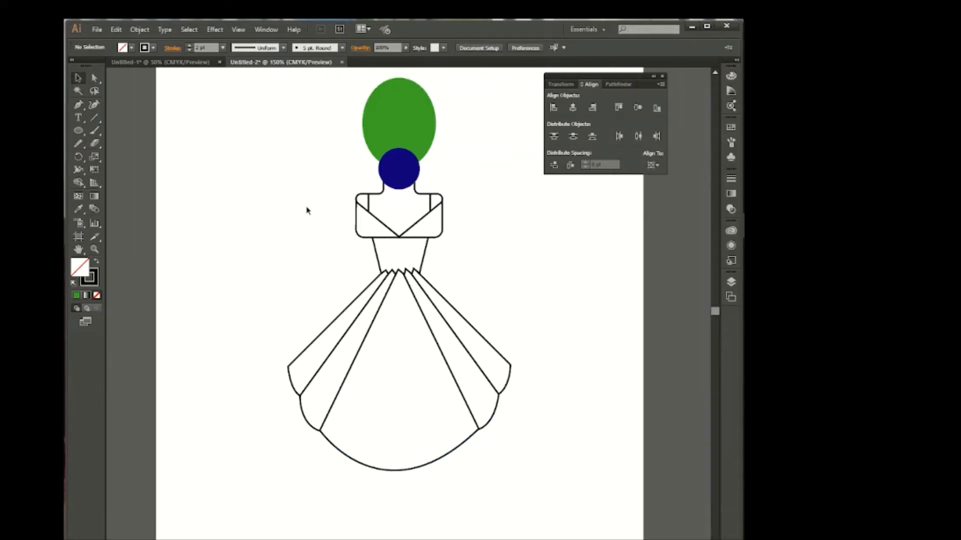
pyautogui.hotkey('ctrl', '-')
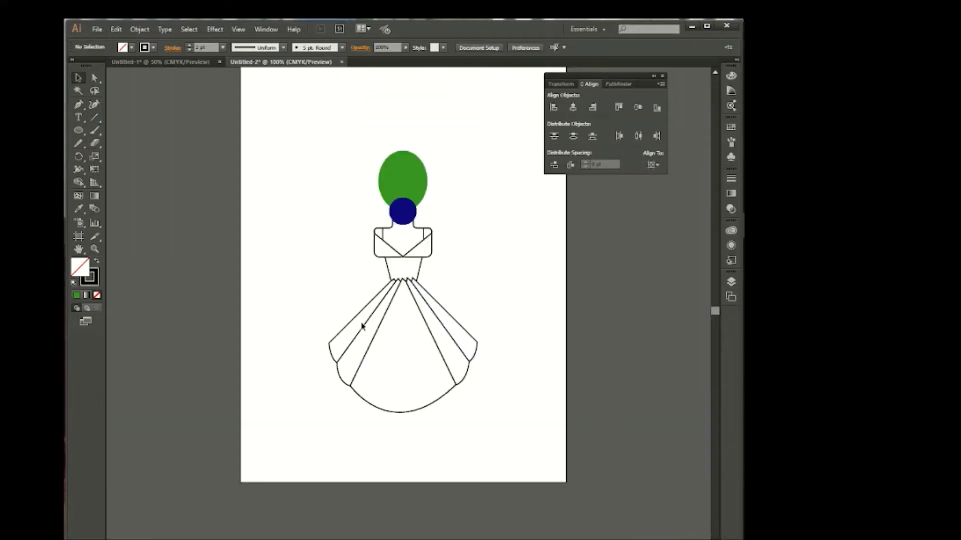
# Select all dress paths with Shape Builder, trial a teal fill, then reset the fill to none.
pyautogui.moveTo(320, 223); pyautogui.dragTo(498, 414)
pyautogui.hotkey('shift', 'm')
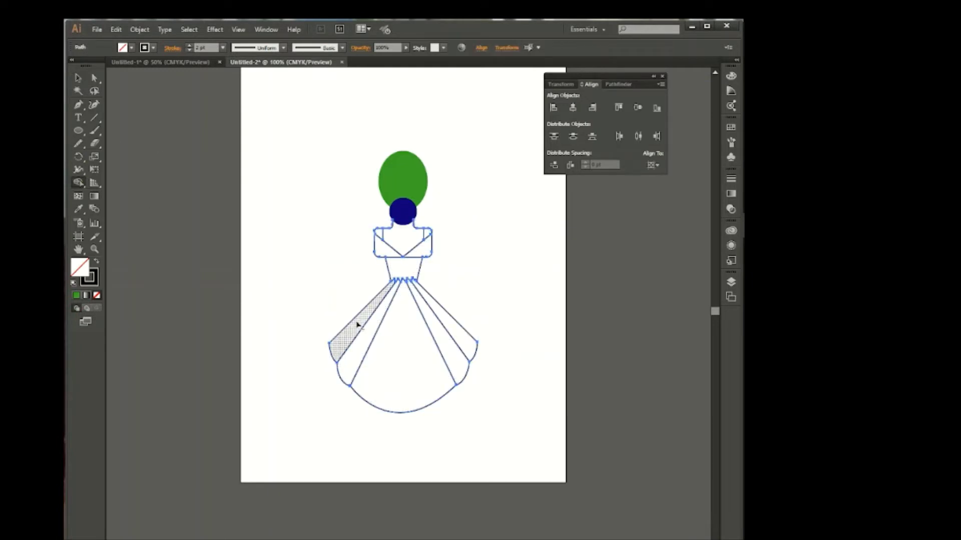
pyautogui.click(730, 76)
pyautogui.click(648, 99)
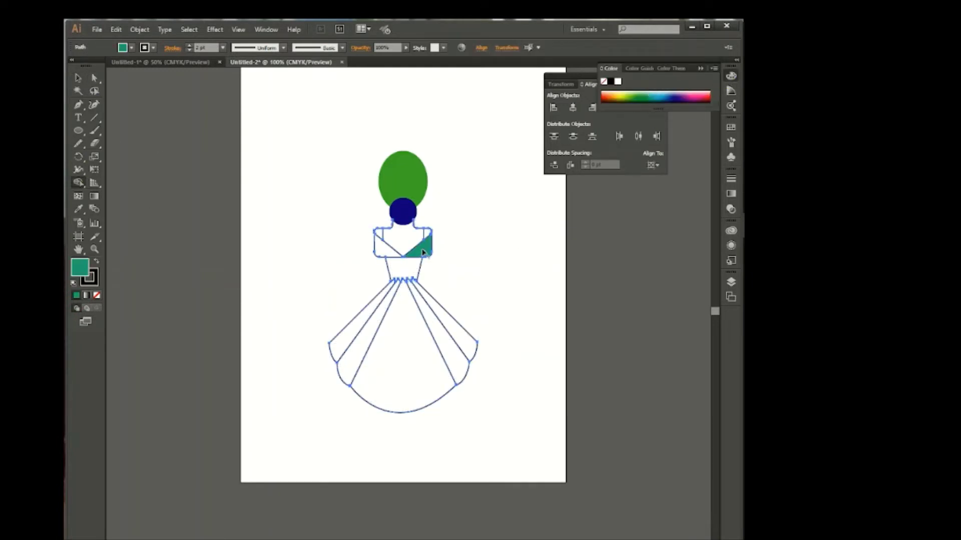
pyautogui.click(131, 48)
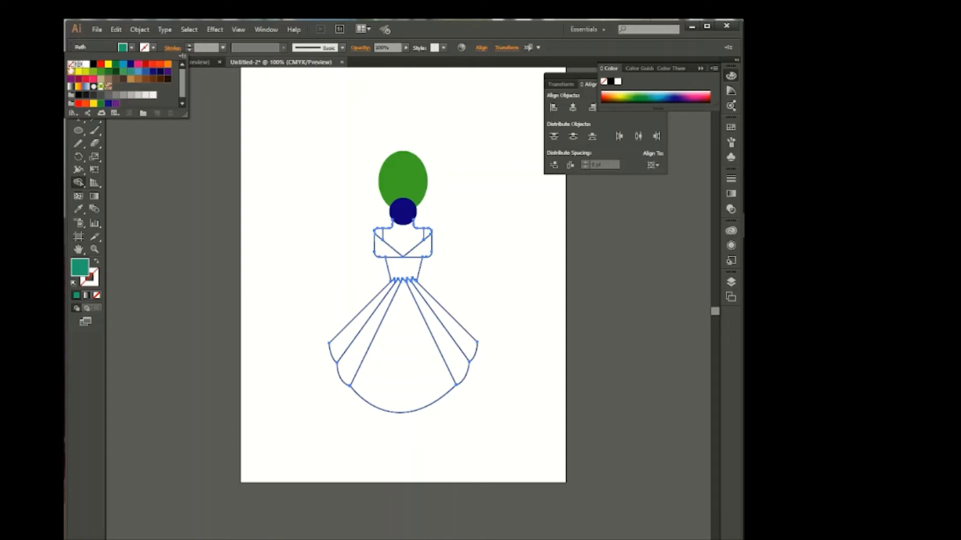
pyautogui.click(71, 64)
pyautogui.click(319, 223)
pyautogui.click(131, 47)
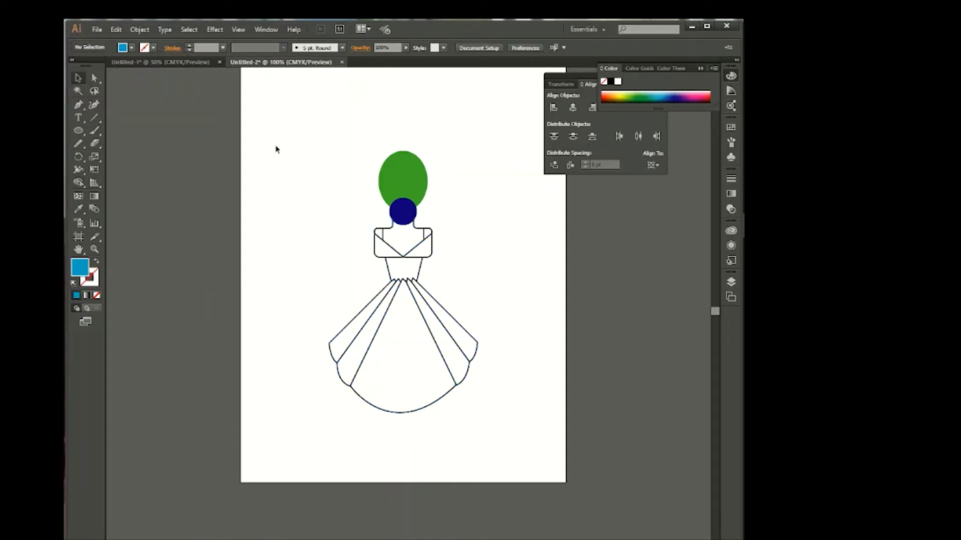
# Fill the right bodice, left skirt and centre skirt panels with green.
pyautogui.moveTo(274, 150); pyautogui.dragTo(488, 425)
pyautogui.click(645, 93)
pyautogui.click(423, 246)
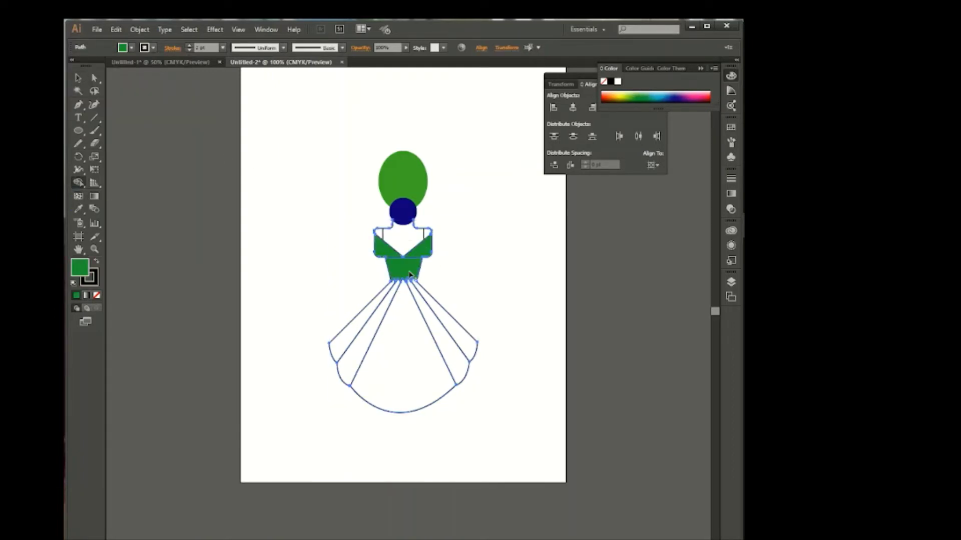
pyautogui.click(369, 314)
pyautogui.moveTo(373, 322); pyautogui.dragTo(445, 325)
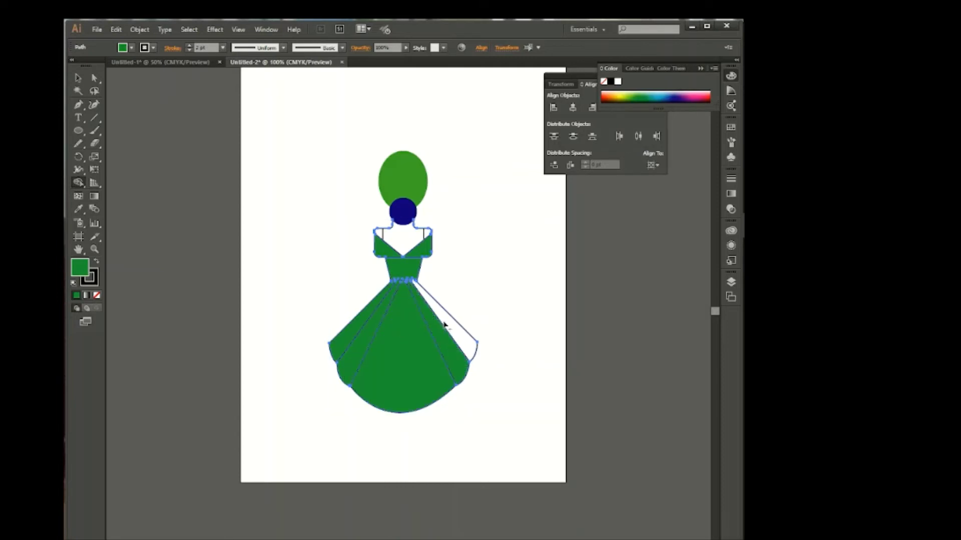
# Check the skirt panel selections and zoom in on the dress.
pyautogui.press('v')
pyautogui.click(253, 240)
pyautogui.click(489, 416)
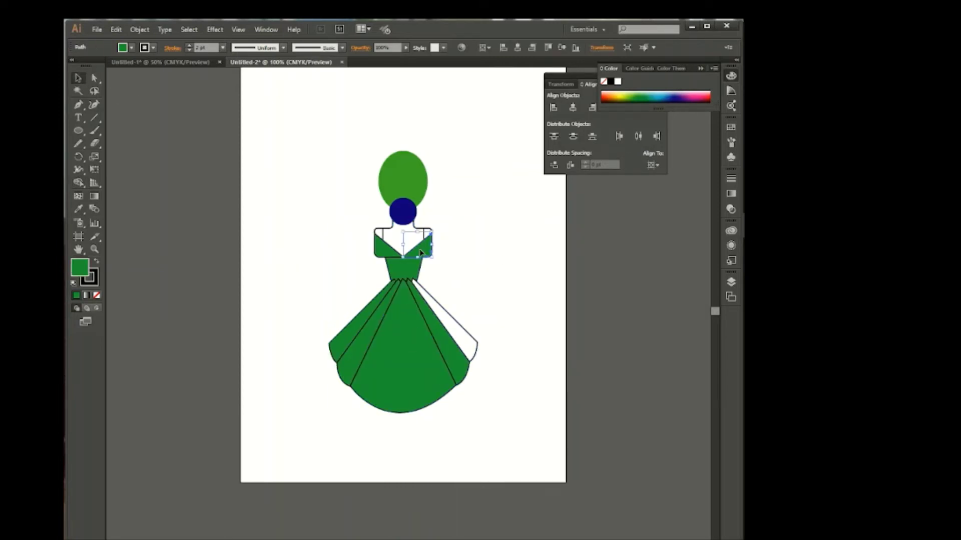
pyautogui.click(406, 324)
pyautogui.click(472, 281)
pyautogui.hotkey('ctrl', '+')
# Copy the left skirt panel to the right, remove its stroke, and reflect it vertically.
pyautogui.scroll(-2, 429, 325)
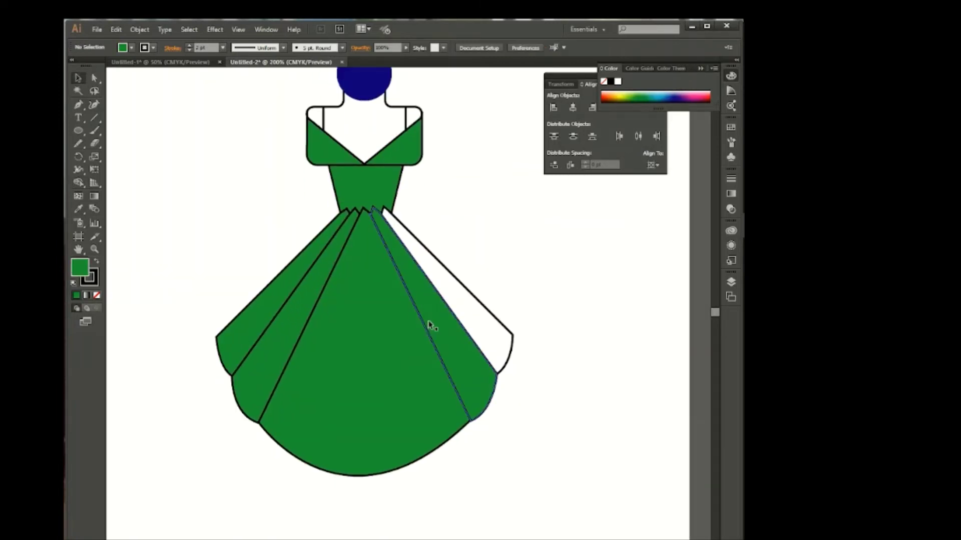
pyautogui.click(288, 288)
pyautogui.moveTo(266, 296); pyautogui.dragTo(410, 325)
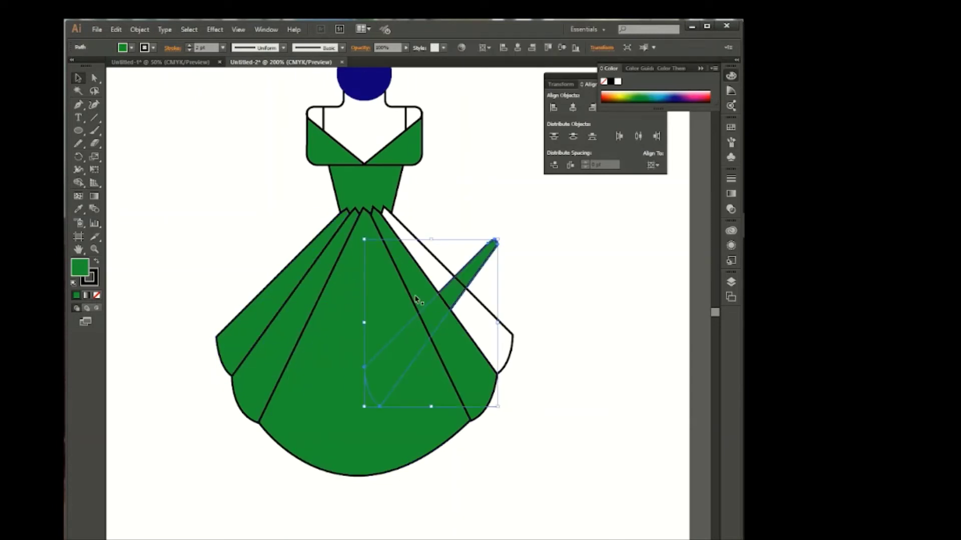
pyautogui.click(153, 48)
pyautogui.click(70, 66)
pyautogui.rightClick(473, 270)
pyautogui.click(611, 448)
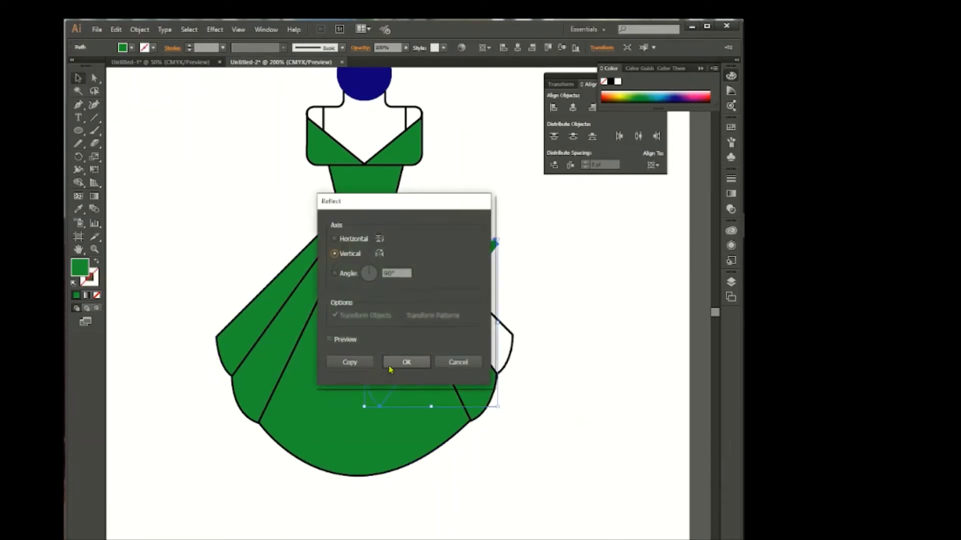
pyautogui.press('Return')
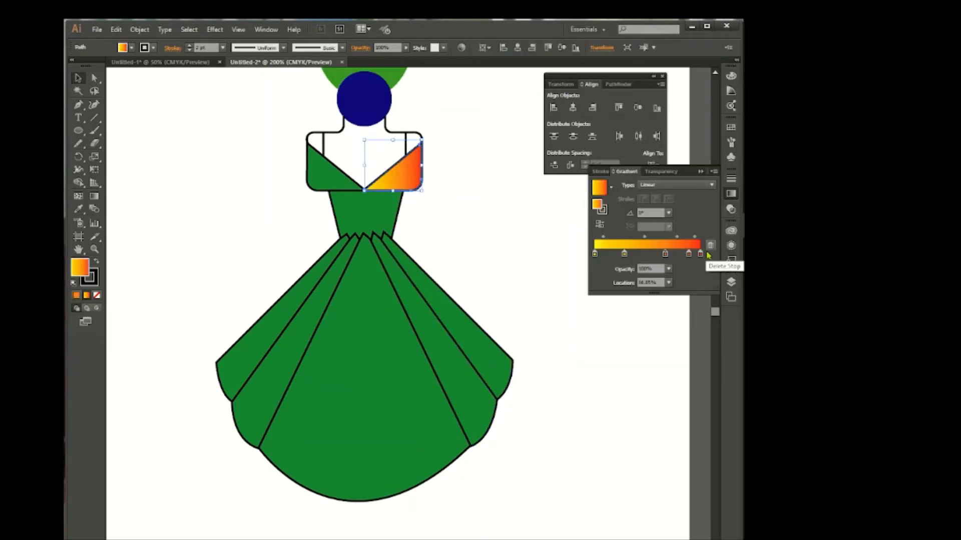
# Reduce the gradient to cyan blue and lime yellow stops with a centred midpoint.
pyautogui.moveTo(700, 254); pyautogui.dragTo(700, 285)
pyautogui.click(624, 253)
pyautogui.doubleClick(700, 254)
pyautogui.click(636, 280)
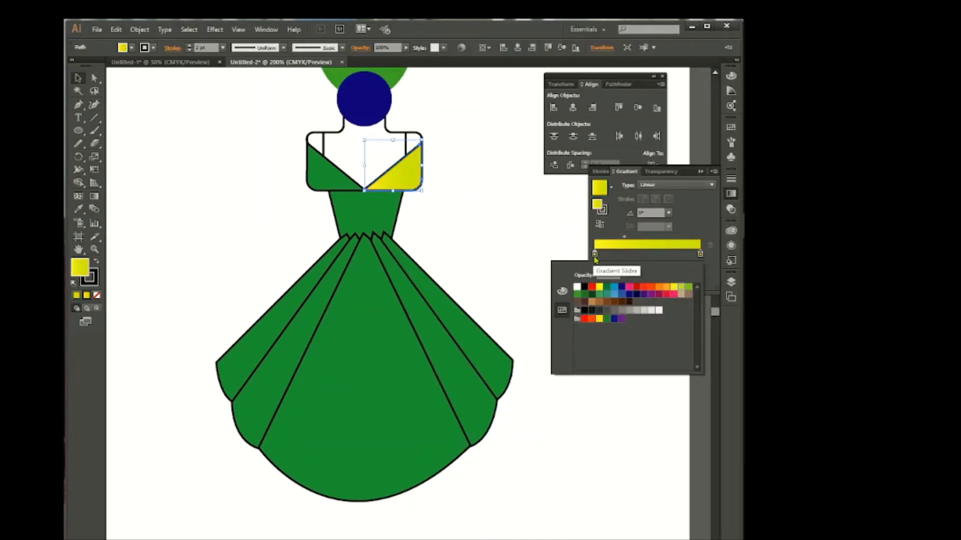
pyautogui.doubleClick(594, 254)
pyautogui.click(660, 280)
pyautogui.click(626, 240)
pyautogui.moveTo(626, 240); pyautogui.dragTo(650, 241)
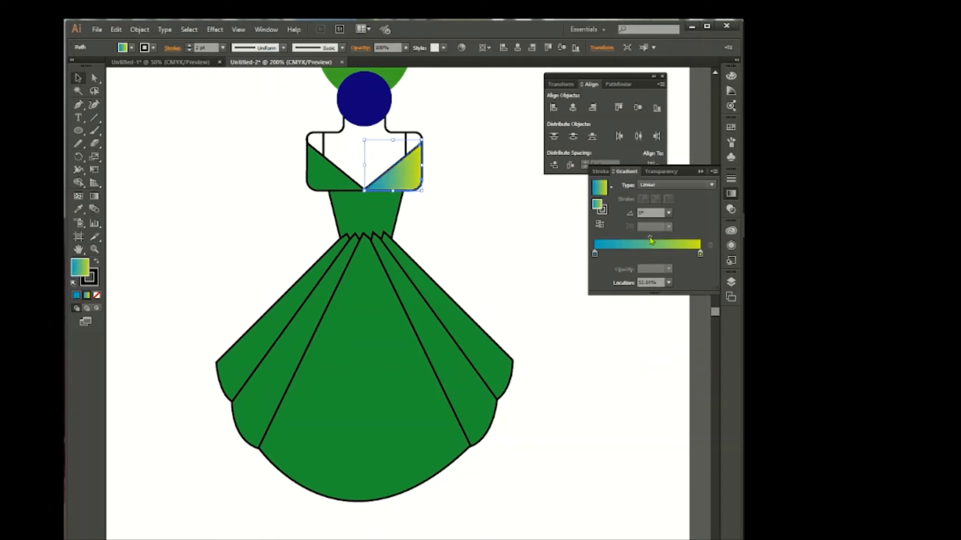
# Apply the blue-yellow gradient to the left collar panel with its direction reversed.
pyautogui.click(319, 167)
pyautogui.click(94, 196)
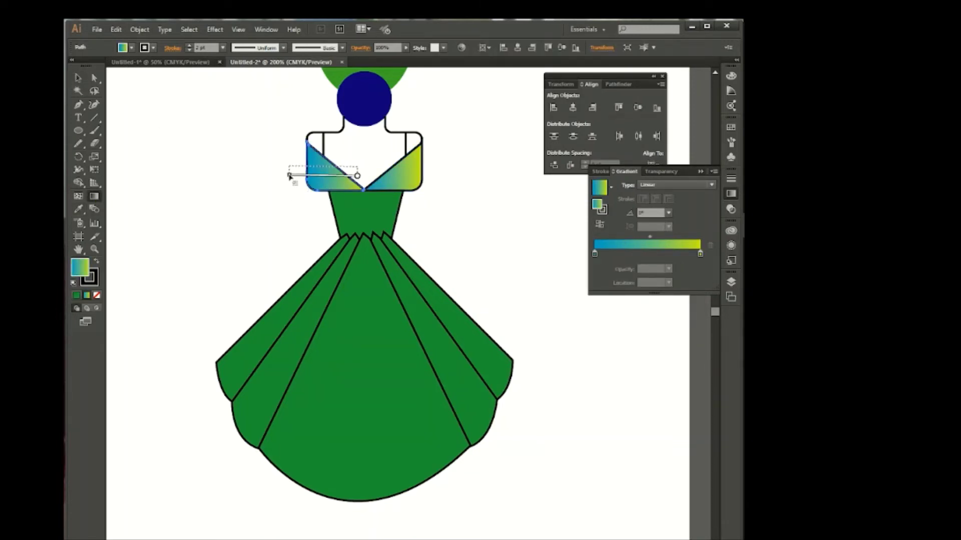
pyautogui.moveTo(289, 175); pyautogui.dragTo(290, 165)
pyautogui.press('v')
pyautogui.hotkey('ctrl', 'shift', 'a')
# Draw a thin unfilled vertical line up the centre of the chest.
pyautogui.scroll(2, 360, 448)
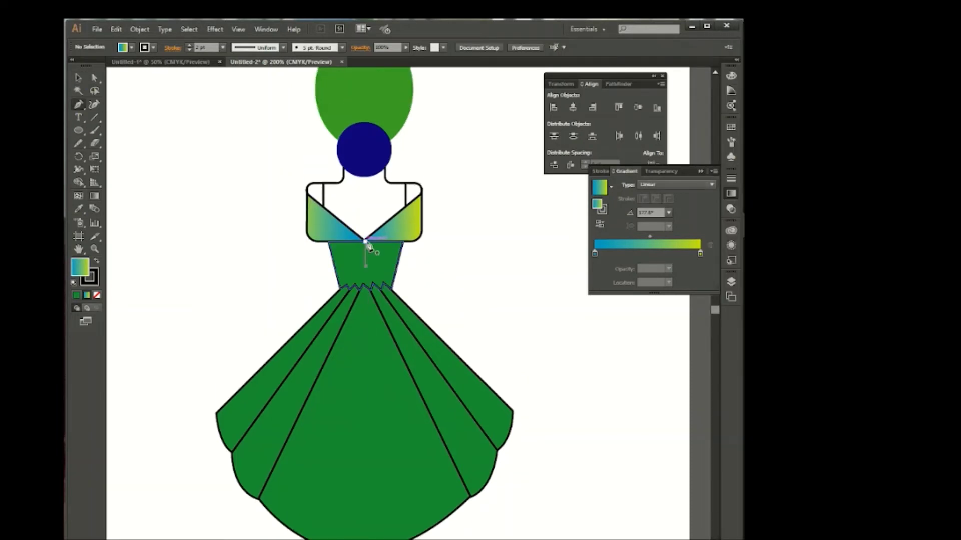
pyautogui.moveTo(367, 245); pyautogui.dragTo(366, 209)
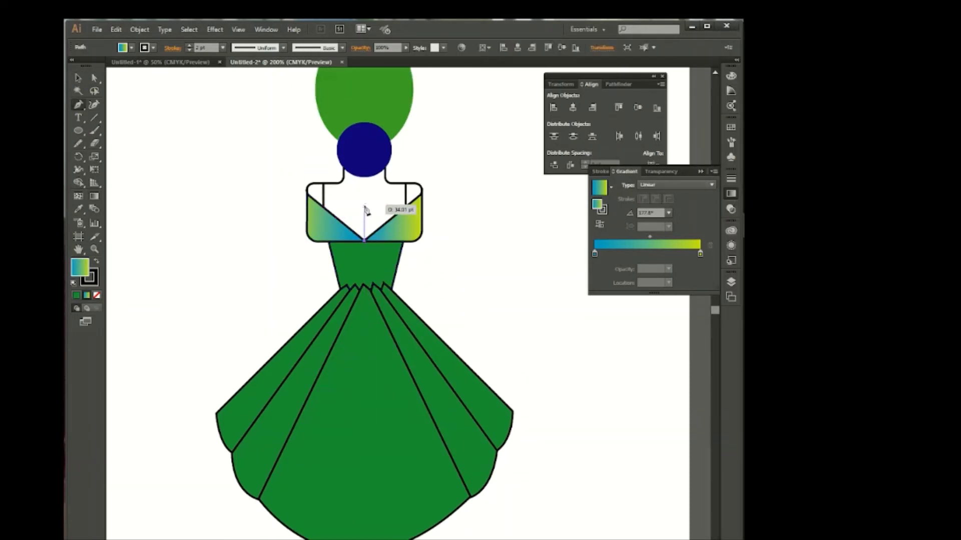
pyautogui.click(365, 205)
pyautogui.click(131, 48)
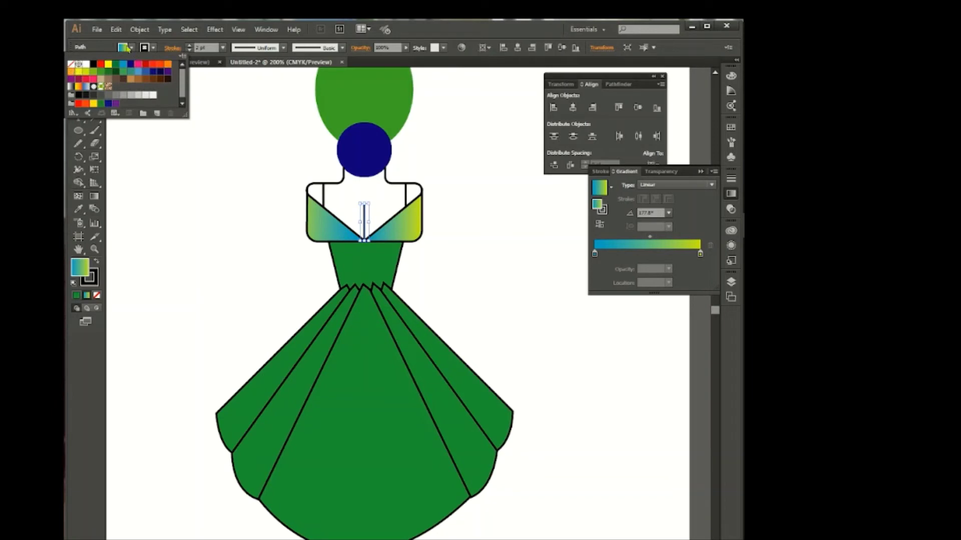
pyautogui.click(70, 64)
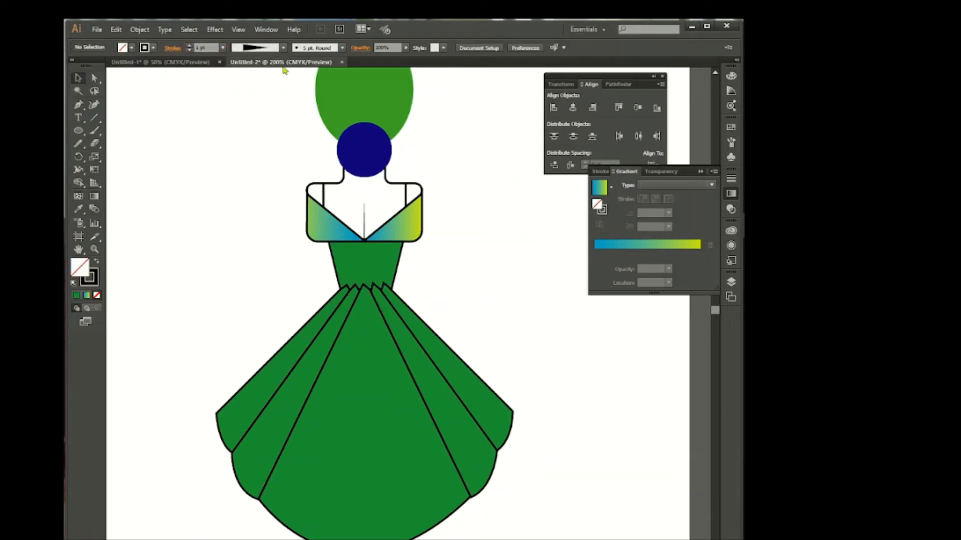
pyautogui.scroll(-3, 252, 129)
# Apply the blue-yellow gradient to the waist piece, running vertically.
pyautogui.click(365, 203)
pyautogui.click(647, 244)
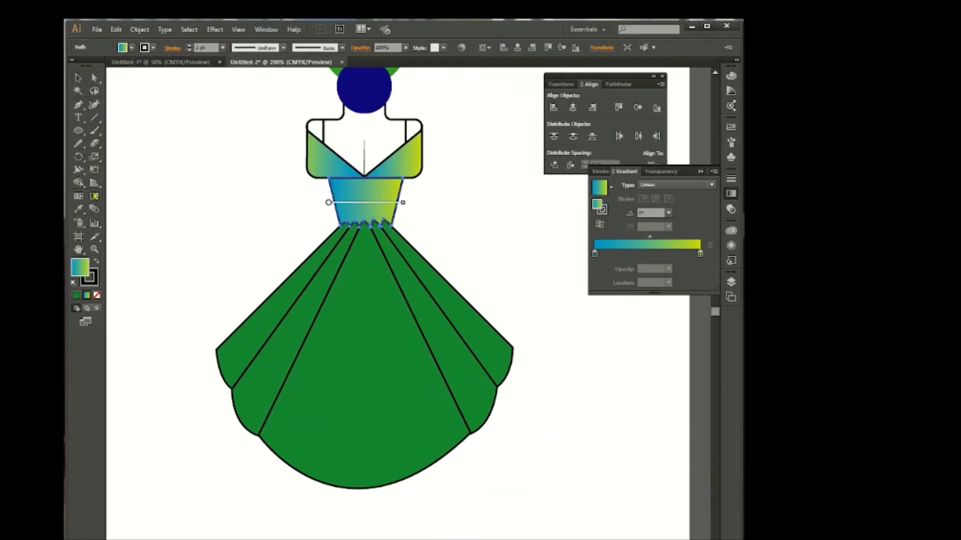
pyautogui.moveTo(364, 232); pyautogui.dragTo(364, 232)
pyautogui.press('v')
# Set the waist gradient's blue stop to a darker blue after trying several swatches.
pyautogui.doubleClick(700, 254)
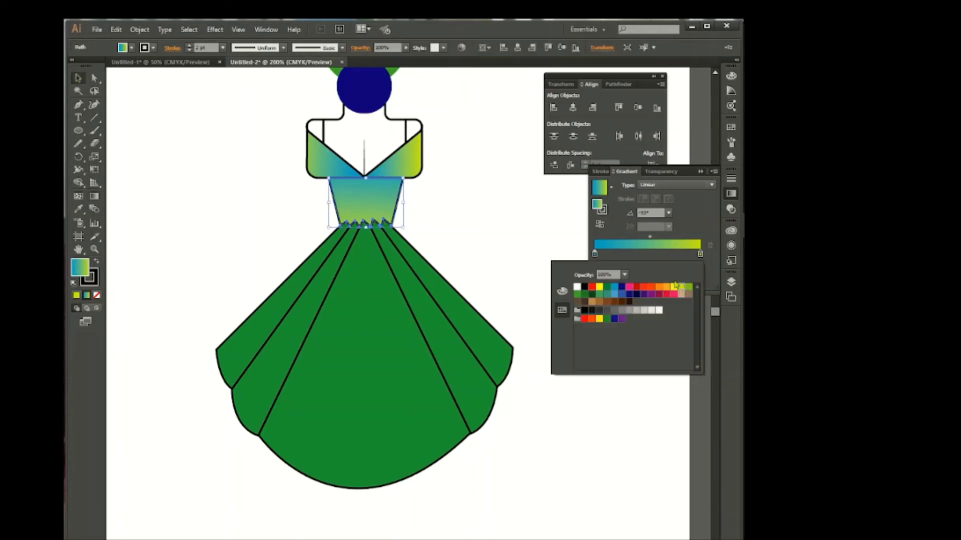
pyautogui.click(614, 294)
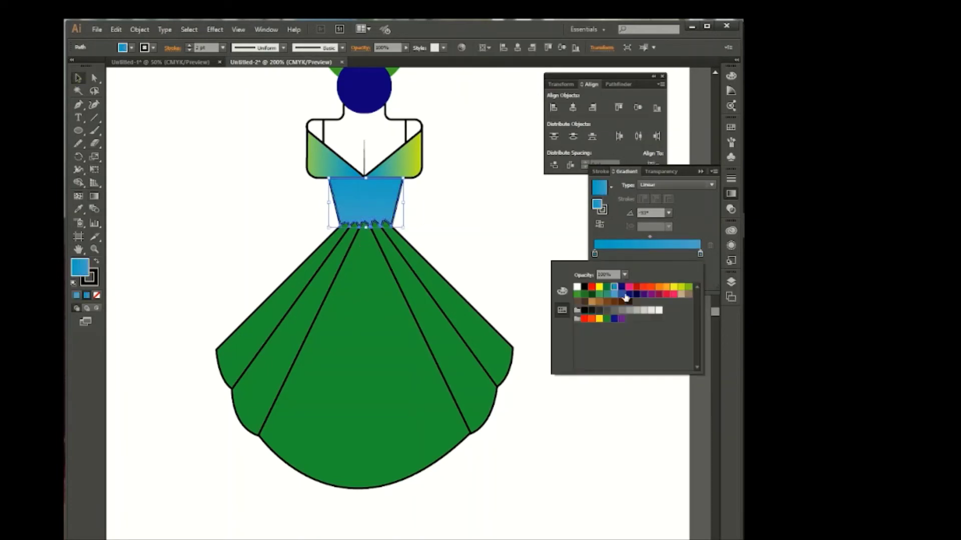
pyautogui.click(625, 296)
pyautogui.click(592, 295)
pyautogui.click(623, 295)
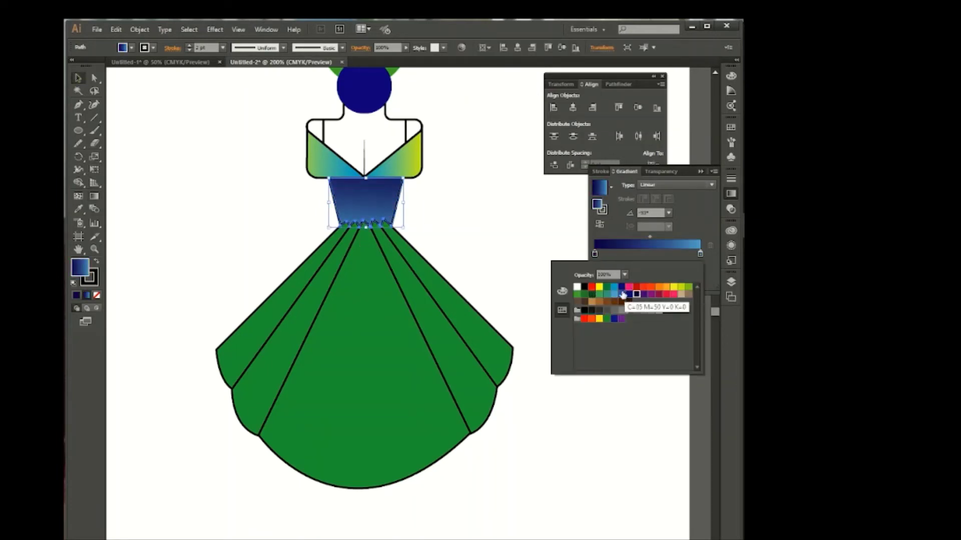
pyautogui.click(682, 286)
pyautogui.click(622, 295)
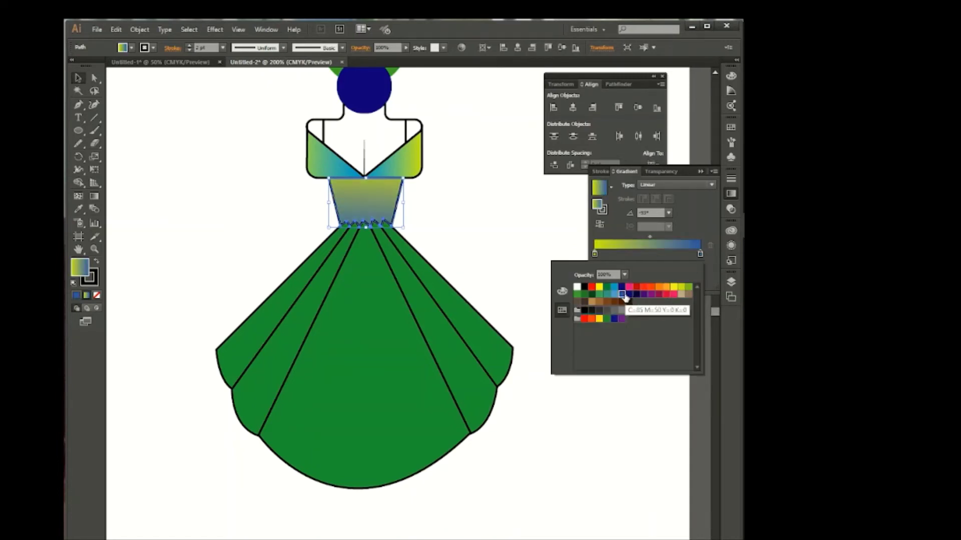
pyautogui.click(480, 214)
pyautogui.scroll(-2, 287, 257)
# Apply the gradient to the left and right skirt panels, adjusting the right panels' direction.
pyautogui.click(296, 282)
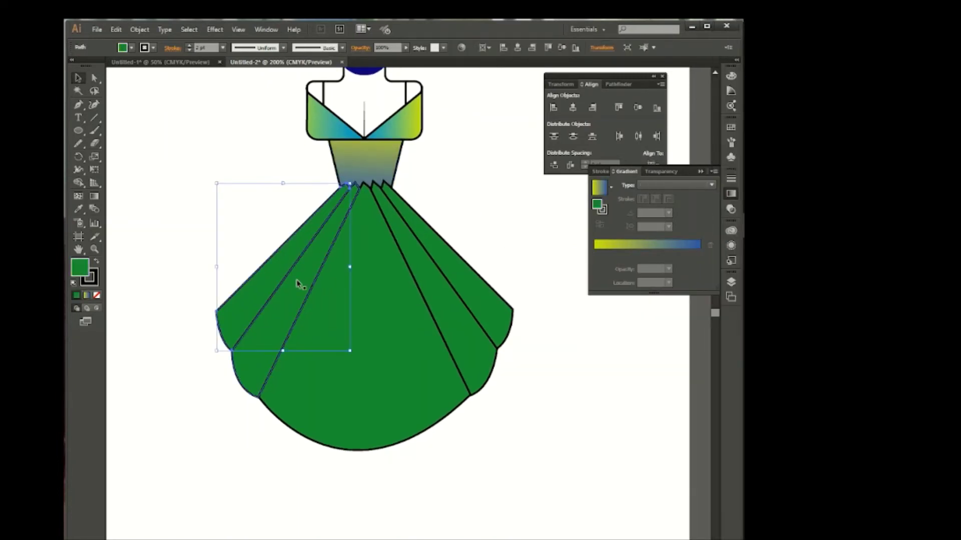
pyautogui.click(627, 248)
pyautogui.scroll(1, 502, 347)
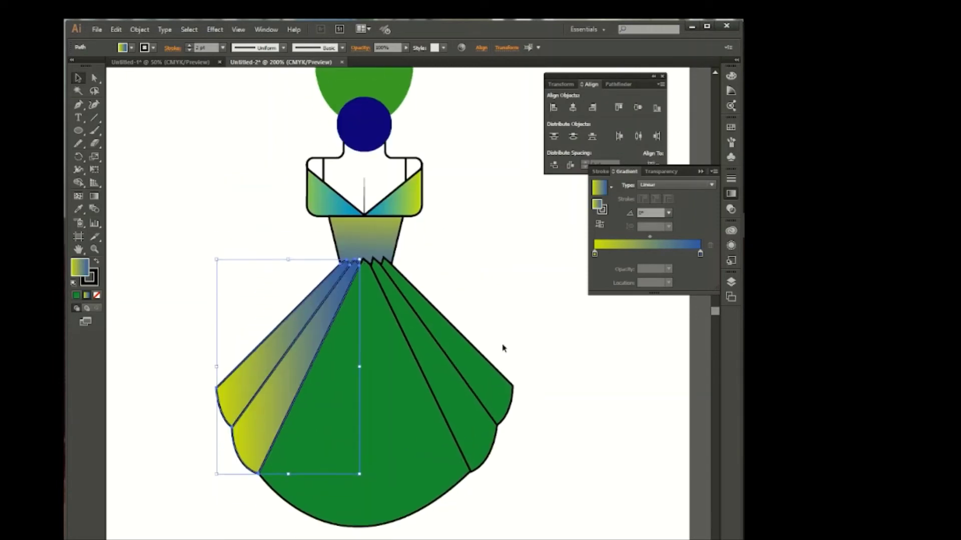
pyautogui.click(491, 279)
pyautogui.moveTo(447, 325); pyautogui.dragTo(447, 325)
pyautogui.press('g')
pyautogui.moveTo(527, 343); pyautogui.dragTo(352, 222)
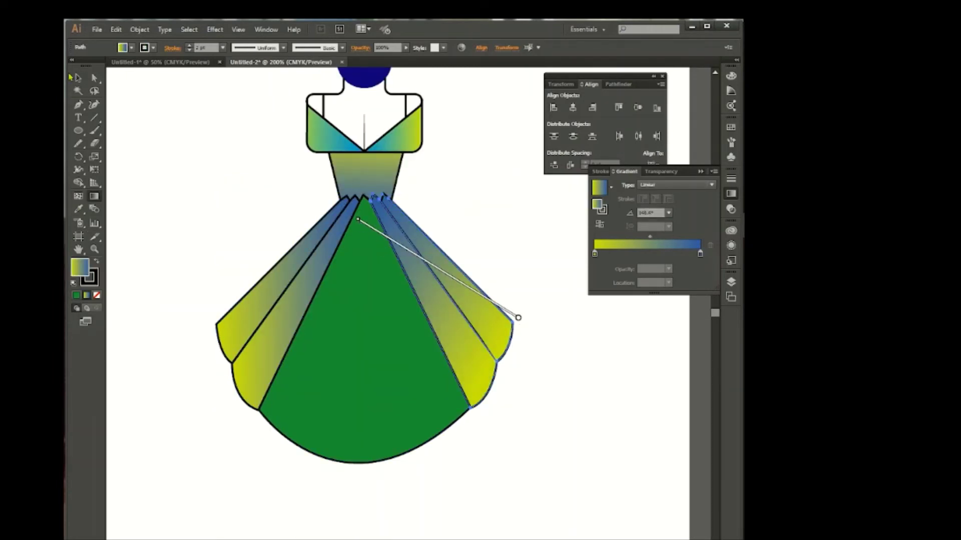
pyautogui.press('v')
# Fill the middle skirt panel with a vertical gradient, blue at the waist to yellow at the hem.
pyautogui.click(232, 112)
pyautogui.scroll(-1, 300, 250)
pyautogui.click(364, 311)
pyautogui.press('.')
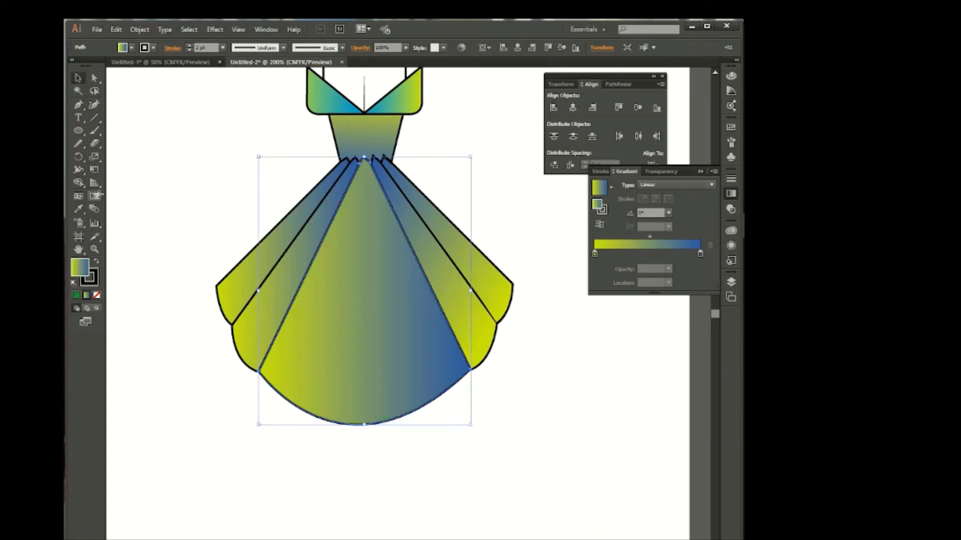
pyautogui.click(94, 196)
pyautogui.moveTo(370, 194); pyautogui.dragTo(365, 450)
pyautogui.moveTo(365, 190); pyautogui.dragTo(372, 447)
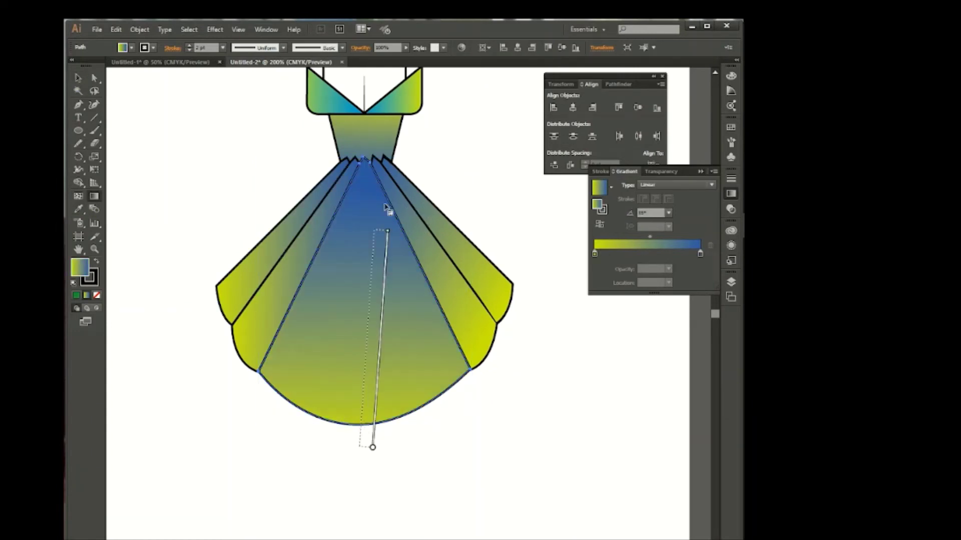
pyautogui.moveTo(364, 87); pyautogui.dragTo(365, 448)
pyautogui.press('v')
pyautogui.hotkey('ctrl', '1')
pyautogui.click(452, 433)
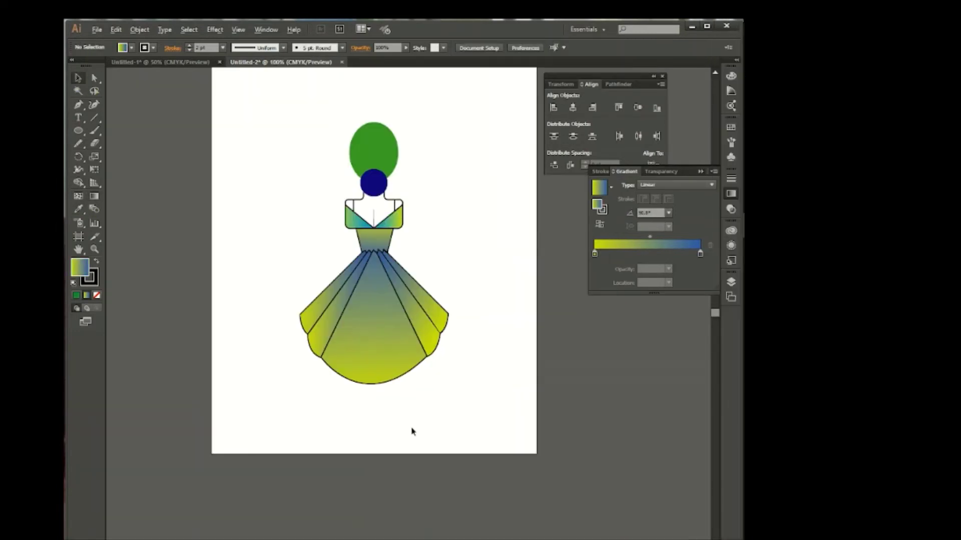
# Shrink the green hair ellipse and blue bun circle and nudge them onto the neck.
pyautogui.hotkey('ctrl', '+')
pyautogui.click(341, 178)
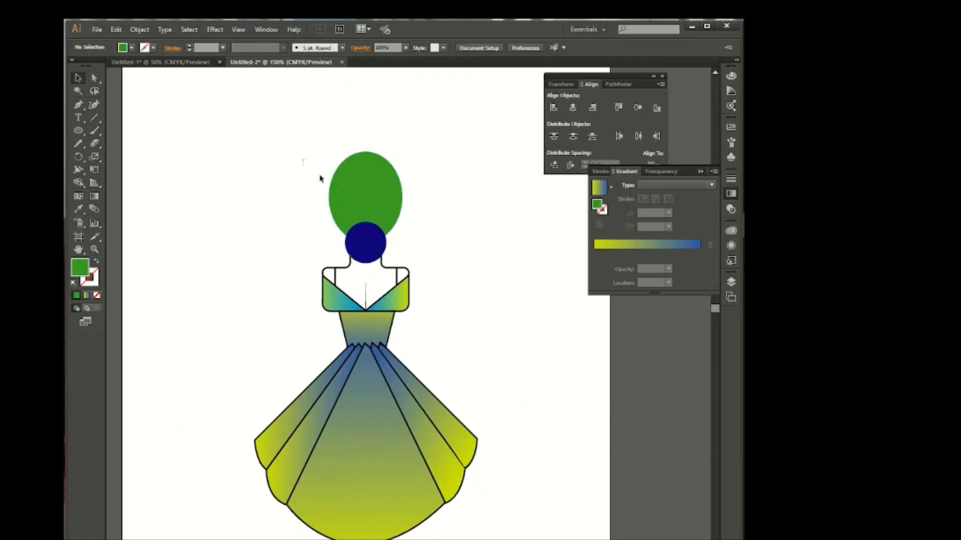
pyautogui.click(365, 180)
pyautogui.moveTo(403, 150); pyautogui.dragTo(398, 161)
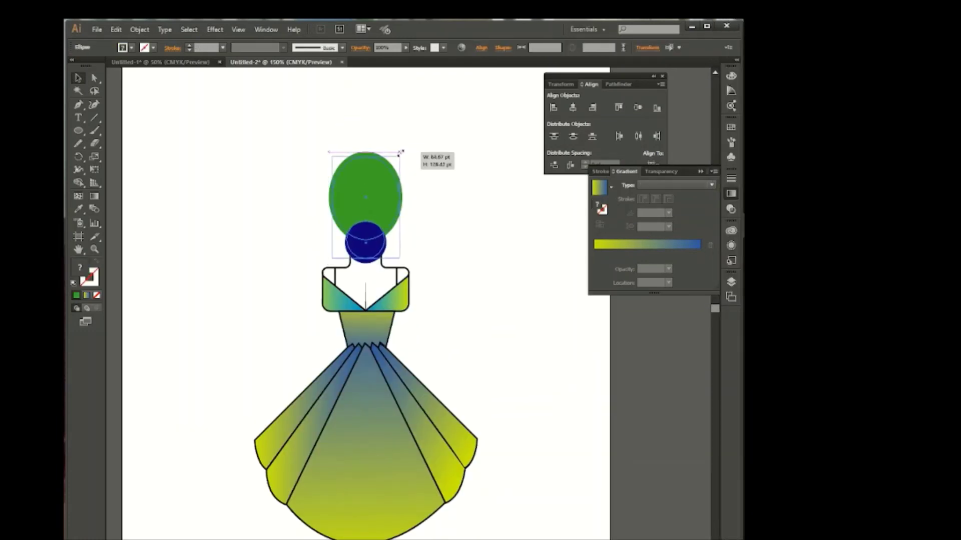
pyautogui.press('Down')
pyautogui.press('Down')
pyautogui.press('Down')
pyautogui.press('Down')
pyautogui.press('Down')
pyautogui.press('Down')
pyautogui.click(463, 198)
# Adjust the zoom and open the Place dialog with Ctrl+Shift+P.
pyautogui.hotkey('ctrl', '-')
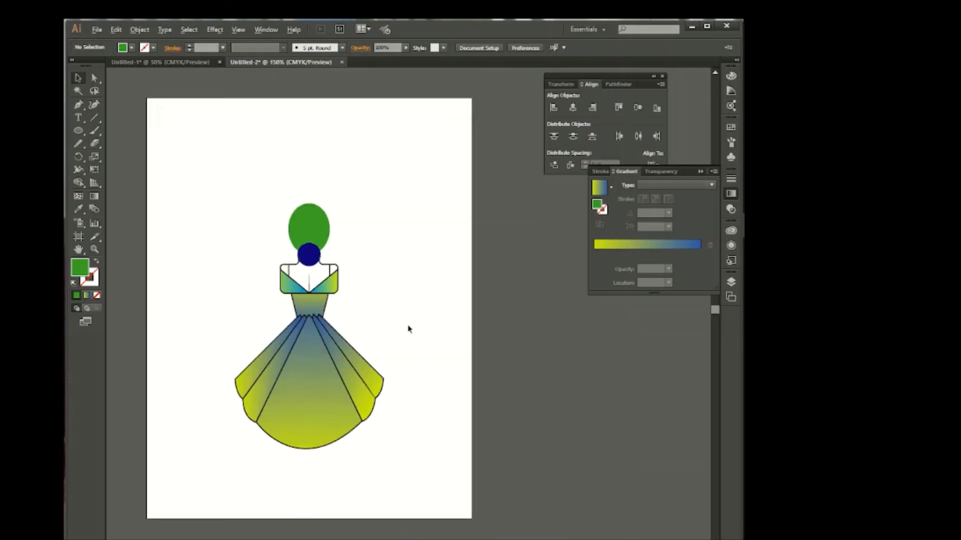
pyautogui.hotkey('ctrl', '+')
pyautogui.hotkey('ctrl', 'shift', 'p')
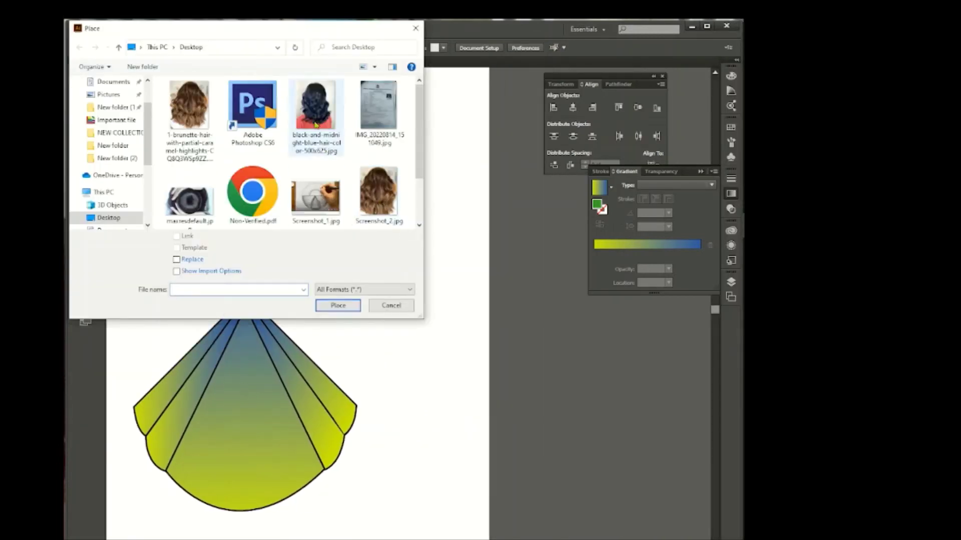
# Place the wavy blue-black hair photo, shrink it, and send it behind the hair ellipse.
pyautogui.doubleClick(316, 125)
pyautogui.moveTo(382, 148); pyautogui.dragTo(568, 324)
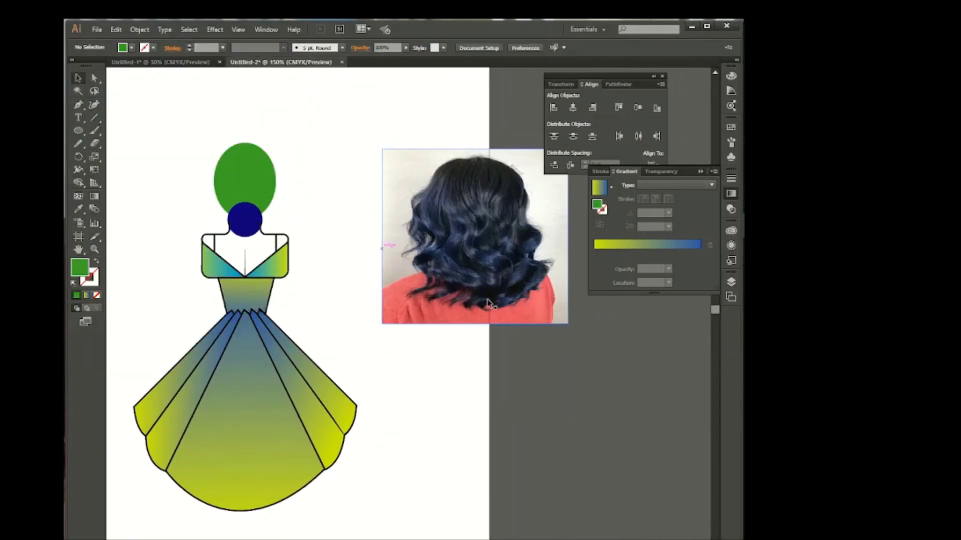
pyautogui.moveTo(525, 285); pyautogui.dragTo(529, 286)
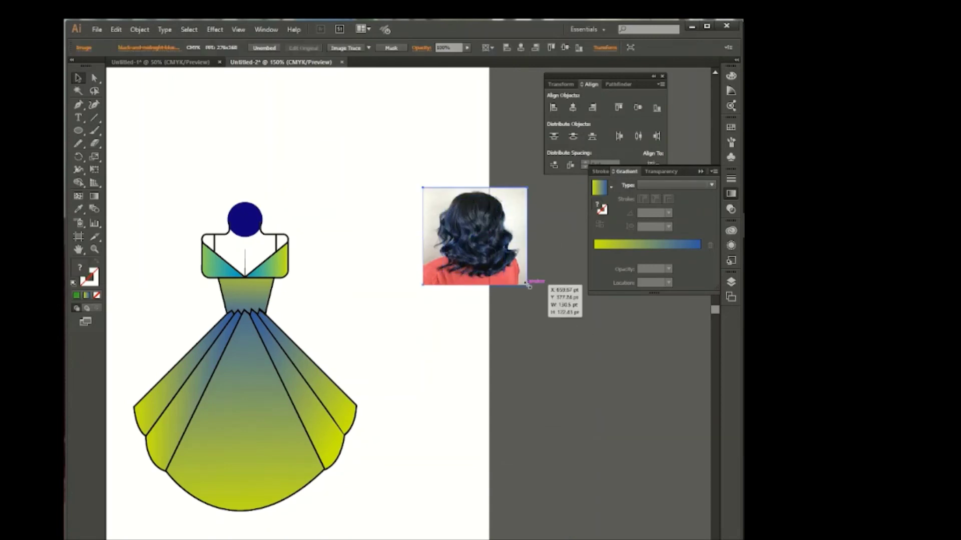
pyautogui.rightClick(503, 223)
pyautogui.click(653, 341)
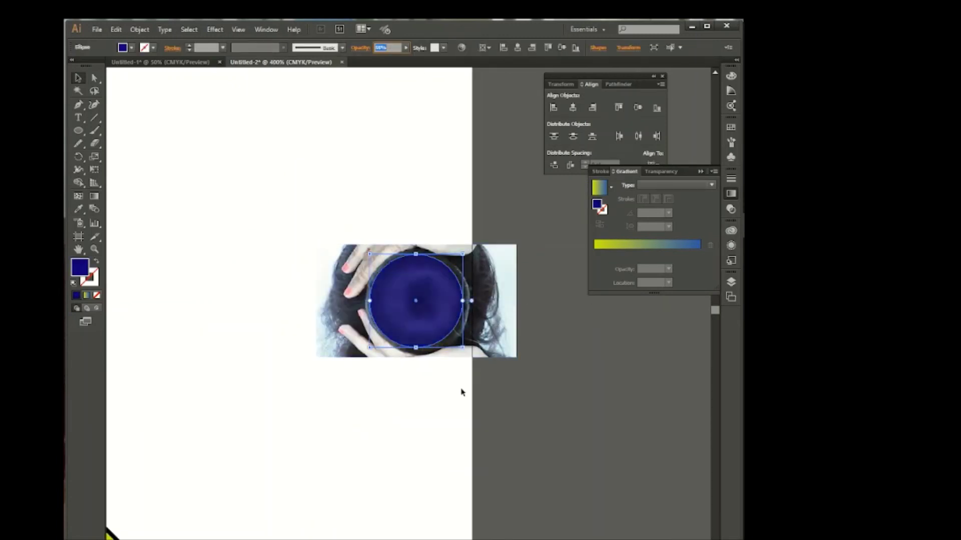
# Move the textured hair onto the head, tuck the bun beneath it, and nudge the hair down.
pyautogui.moveTo(381, 245); pyautogui.dragTo(310, 212)
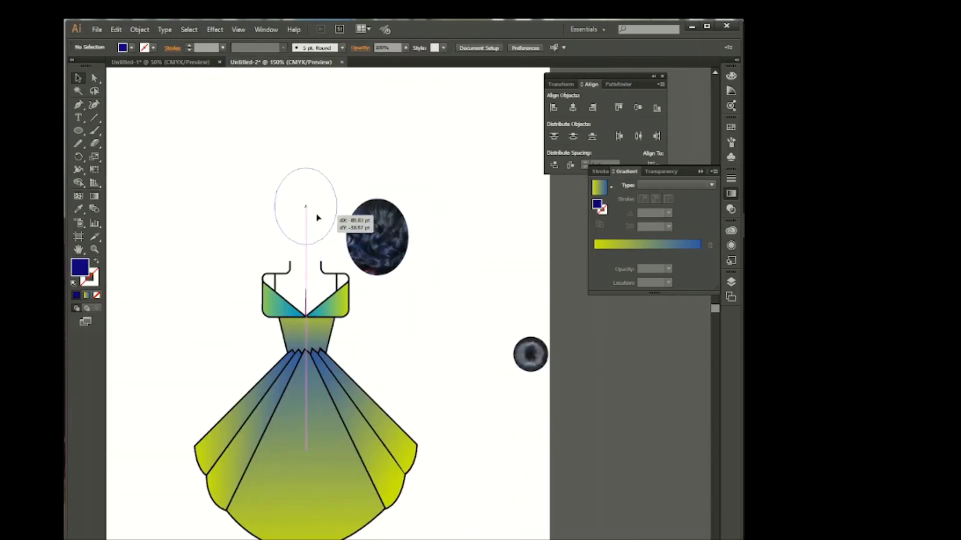
pyautogui.moveTo(305, 268); pyautogui.dragTo(305, 268)
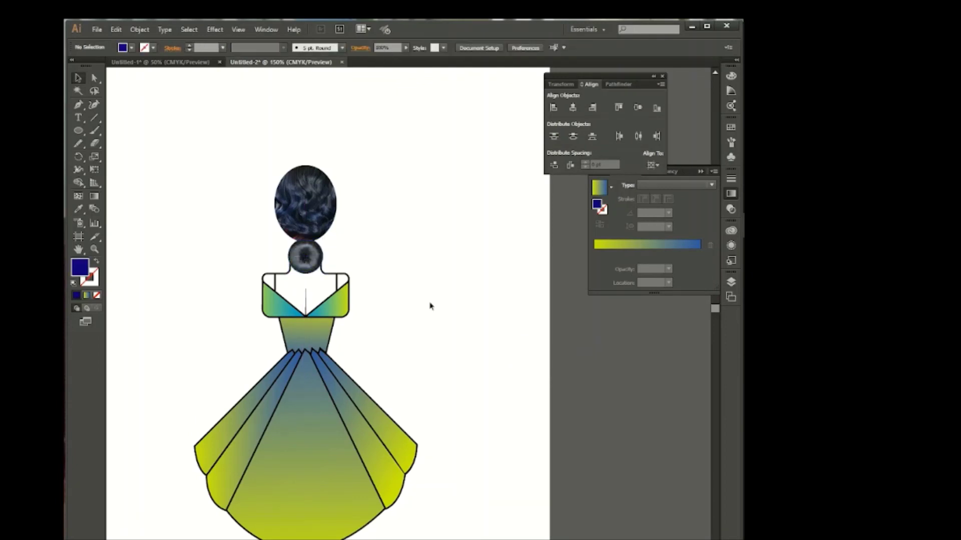
pyautogui.click(305, 210)
pyautogui.press('Down')
pyautogui.press('Down')
pyautogui.press('Down')
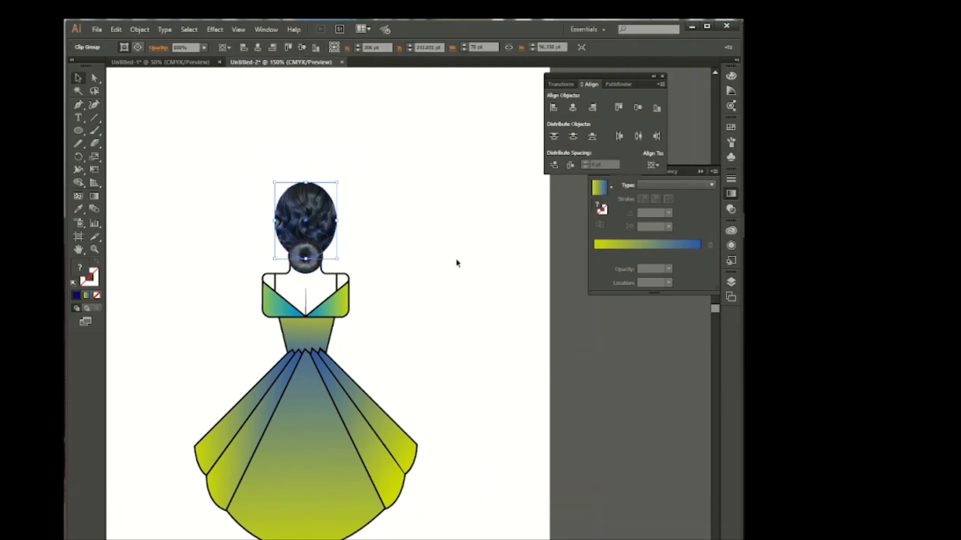
pyautogui.click(448, 268)
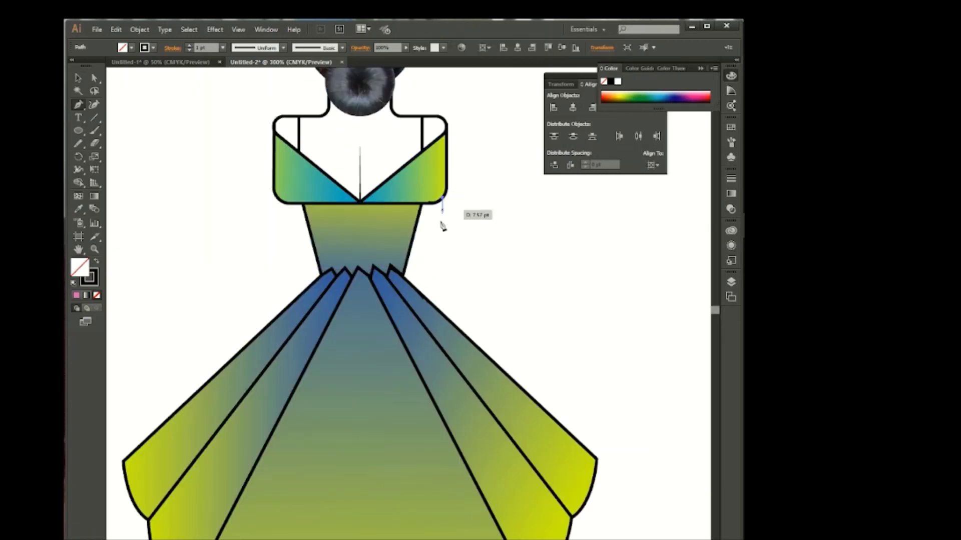
# Draw a narrow closed strap from the right shoulder down to the skirt and select it.
pyautogui.click(432, 302)
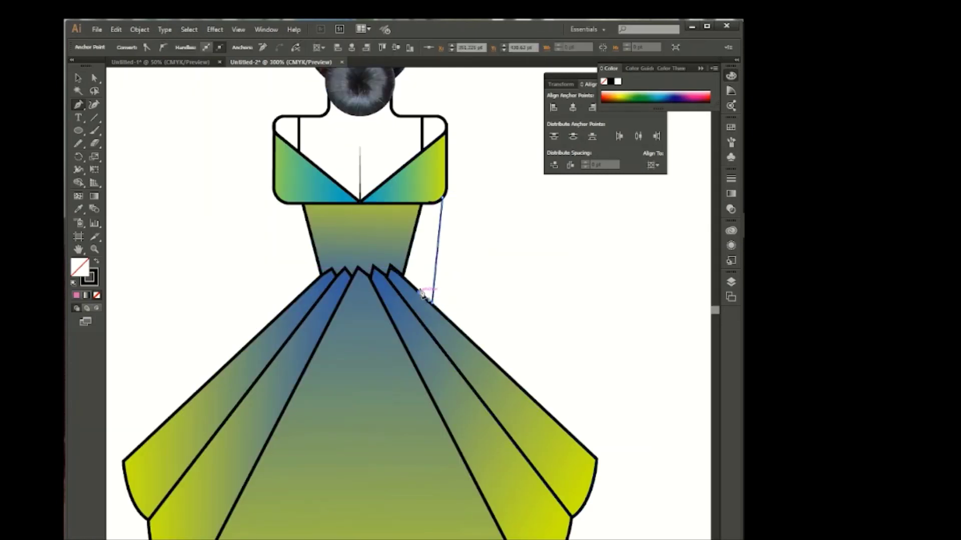
pyautogui.click(442, 200)
pyautogui.press('v')
pyautogui.click(413, 258)
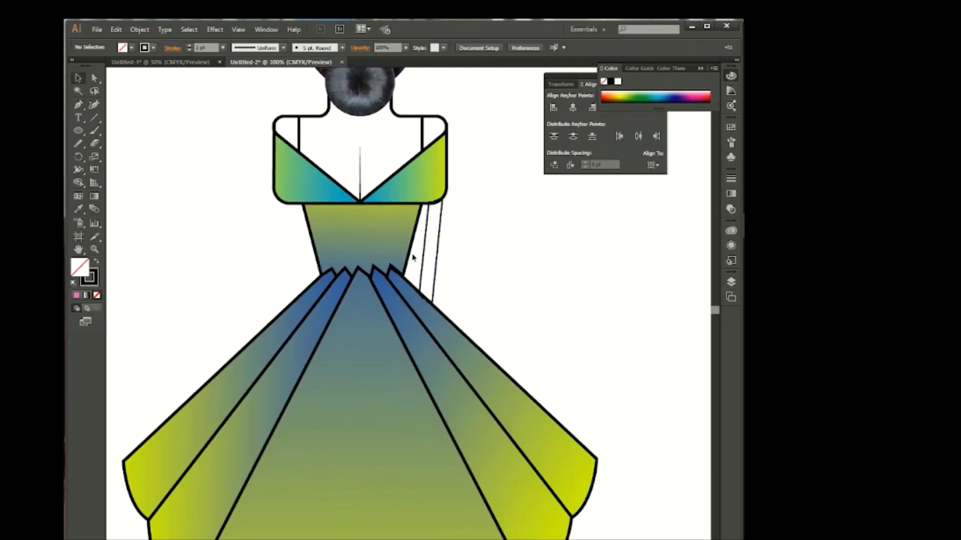
pyautogui.hotkey('ctrl', 'a')
pyautogui.hotkey('shift', 'm')
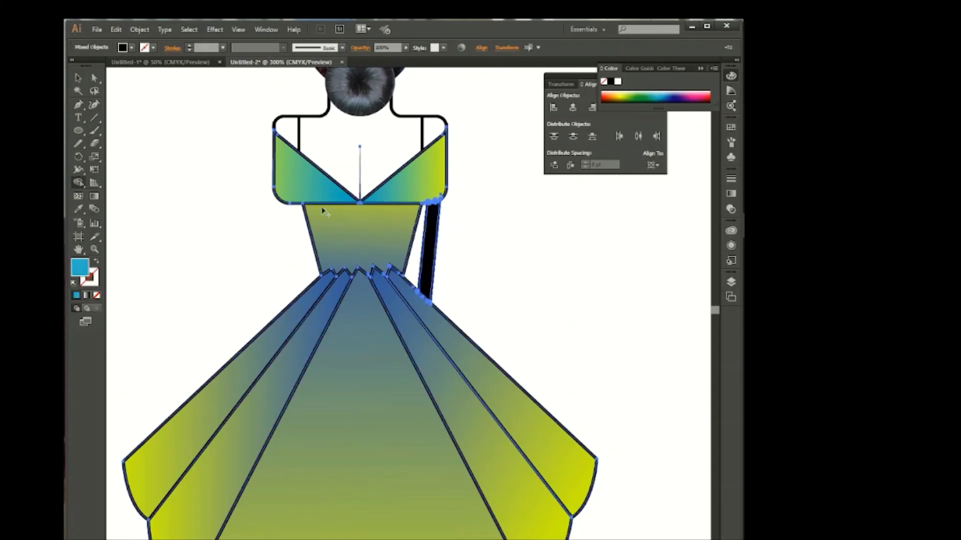
pyautogui.click(77, 79)
pyautogui.click(429, 250)
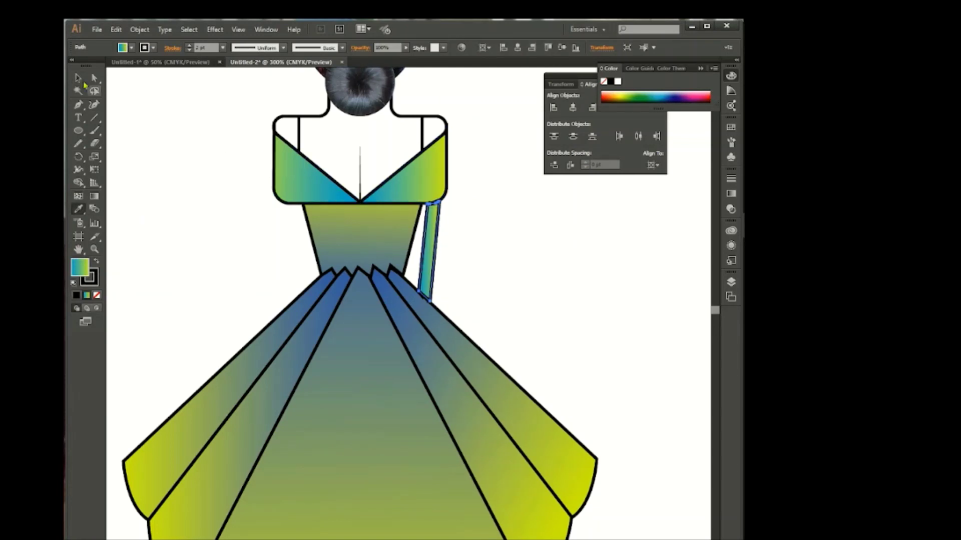
pyautogui.click(433, 260)
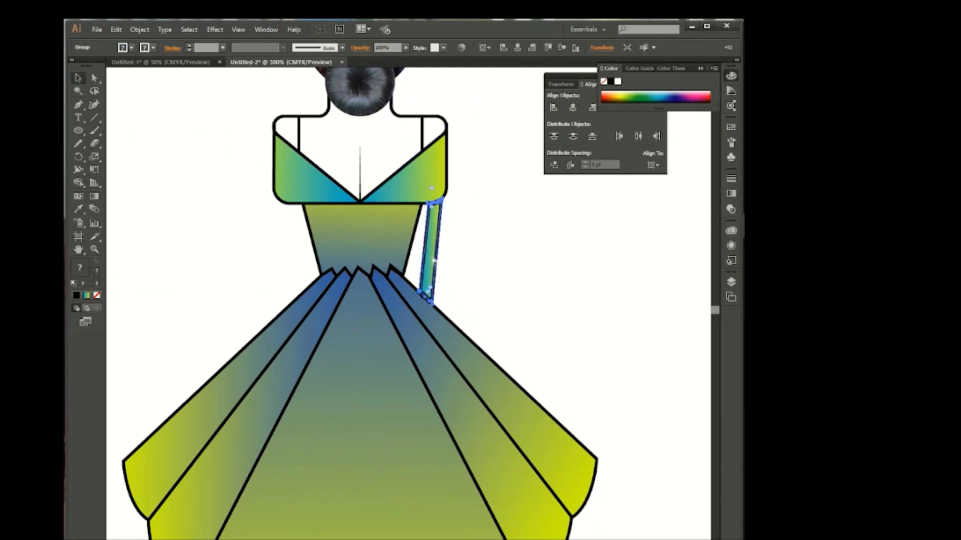
# Reflect a copy of the strap and shift it left onto the opposite side.
pyautogui.rightClick(433, 260)
pyautogui.click(570, 373)
pyautogui.click(404, 360)
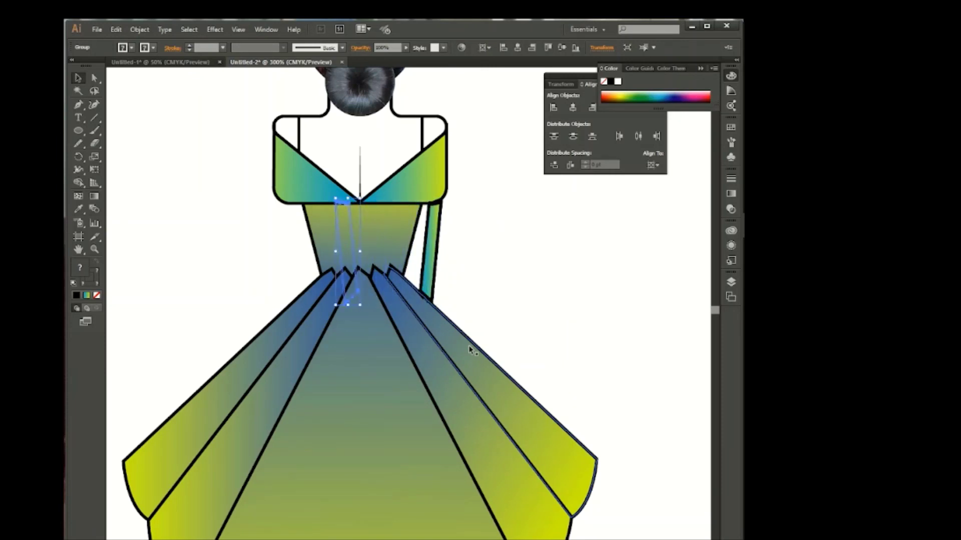
pyautogui.hotkey('shift', 'Left')
pyautogui.hotkey('shift', 'Left')
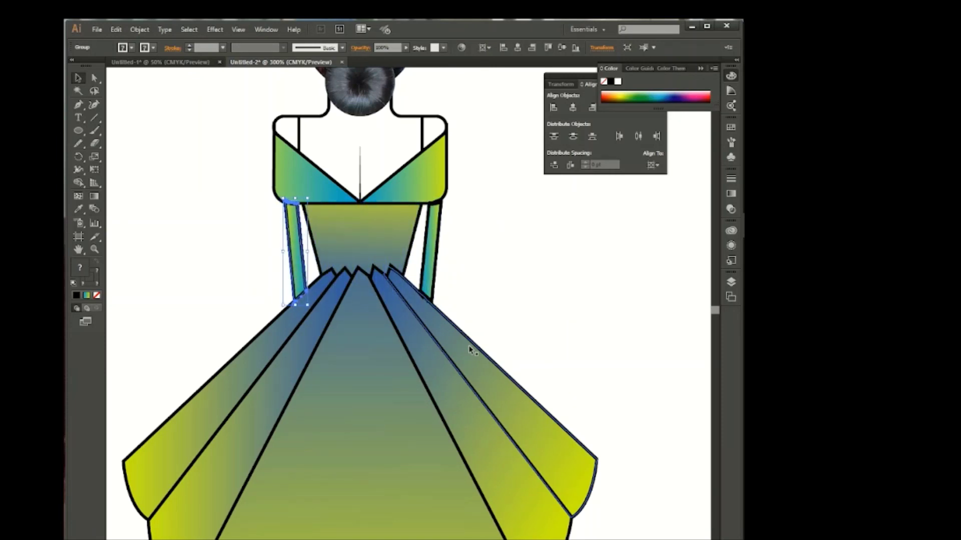